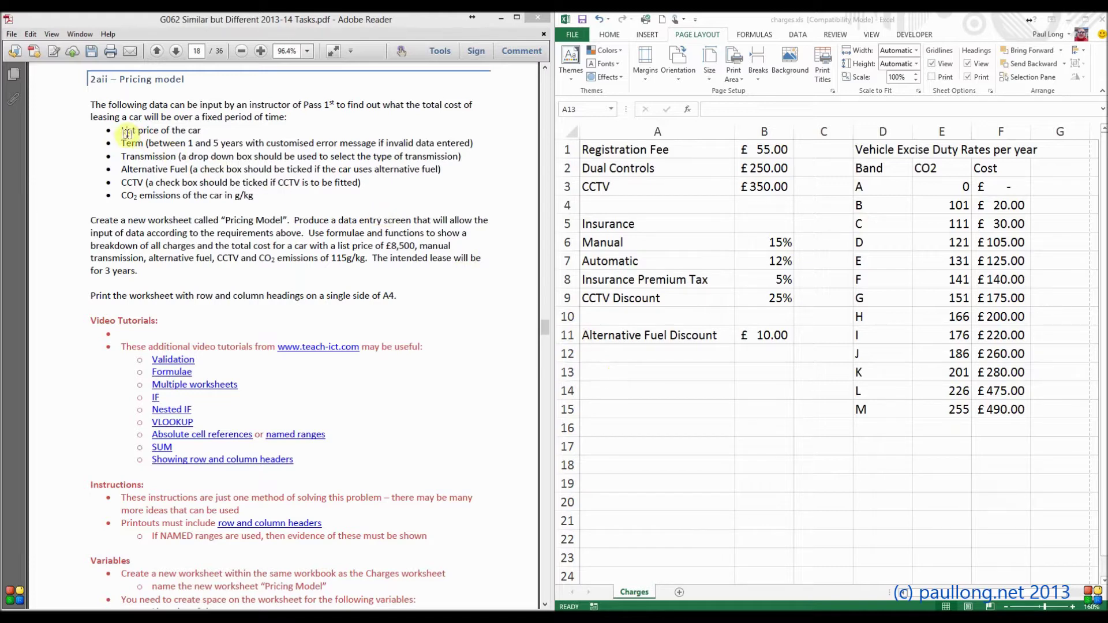
# Step: Highlight the six input requirement bullets, from 'List price of the car' to 'CO2 emissions of the car'
pyautogui.moveTo(118, 130)
pyautogui.mouseDown()
pyautogui.moveTo(248, 194)
pyautogui.moveTo(267, 196)
pyautogui.moveTo(265, 184)
pyautogui.moveTo(262, 197)
pyautogui.mouseUp()
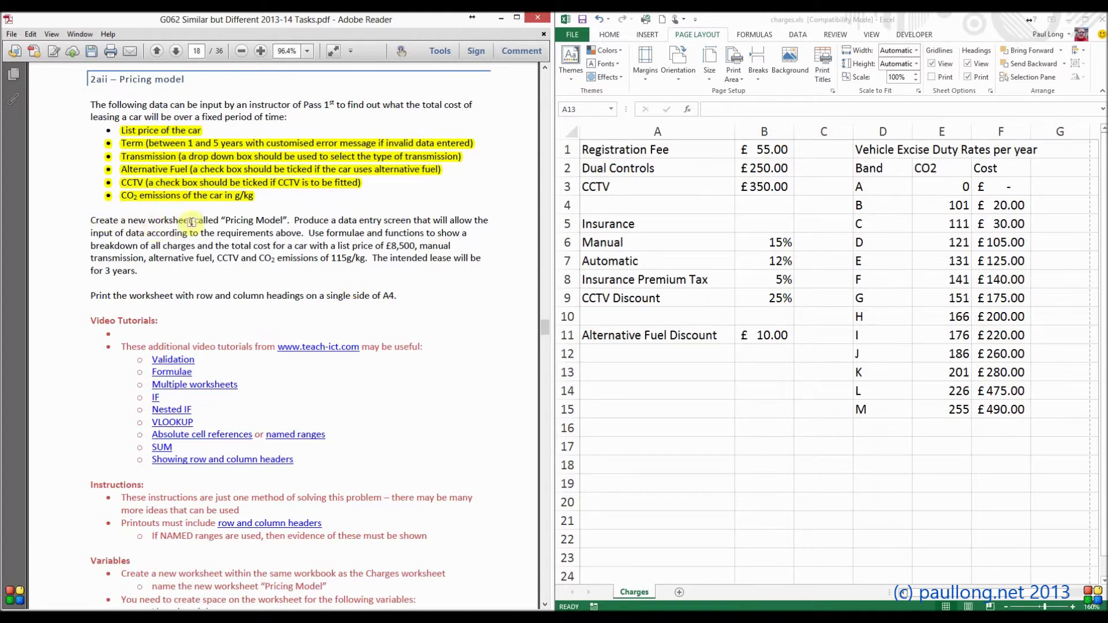
# Step: Insert a blank worksheet and rename its tab to 'Pricing Model'
pyautogui.click(680, 592)
pyautogui.click(680, 592)
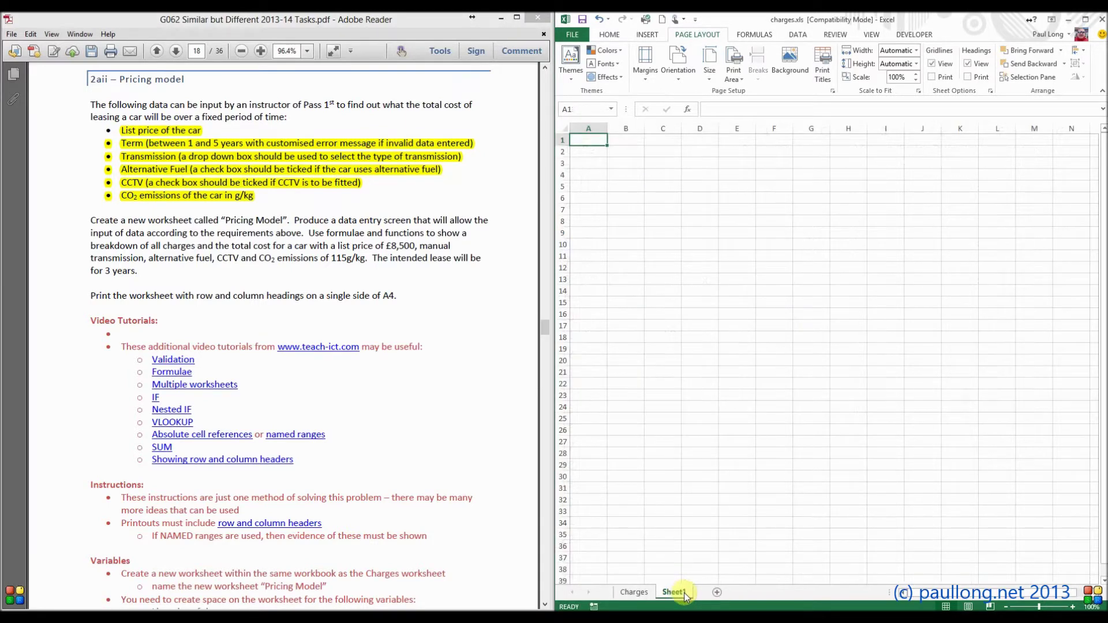
pyautogui.doubleClick(683, 593)
pyautogui.write('Pricing Mode')
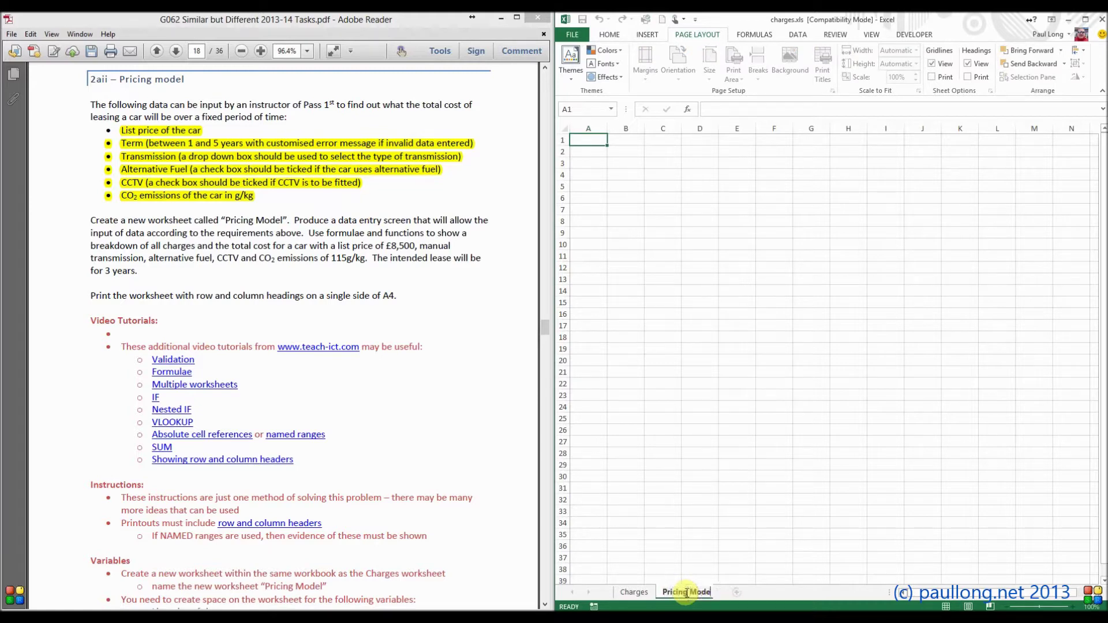
pyautogui.write('l')
pyautogui.press('Return')
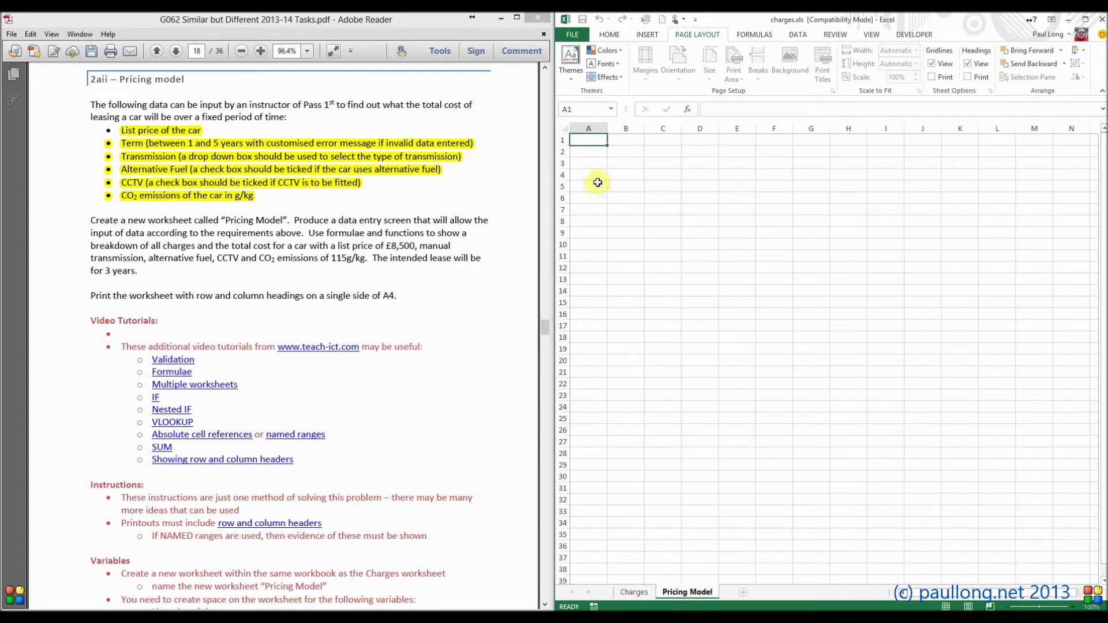
pyautogui.click(597, 182)
pyautogui.scroll(6, 625, 209)
pyautogui.scroll(1, 625, 209)
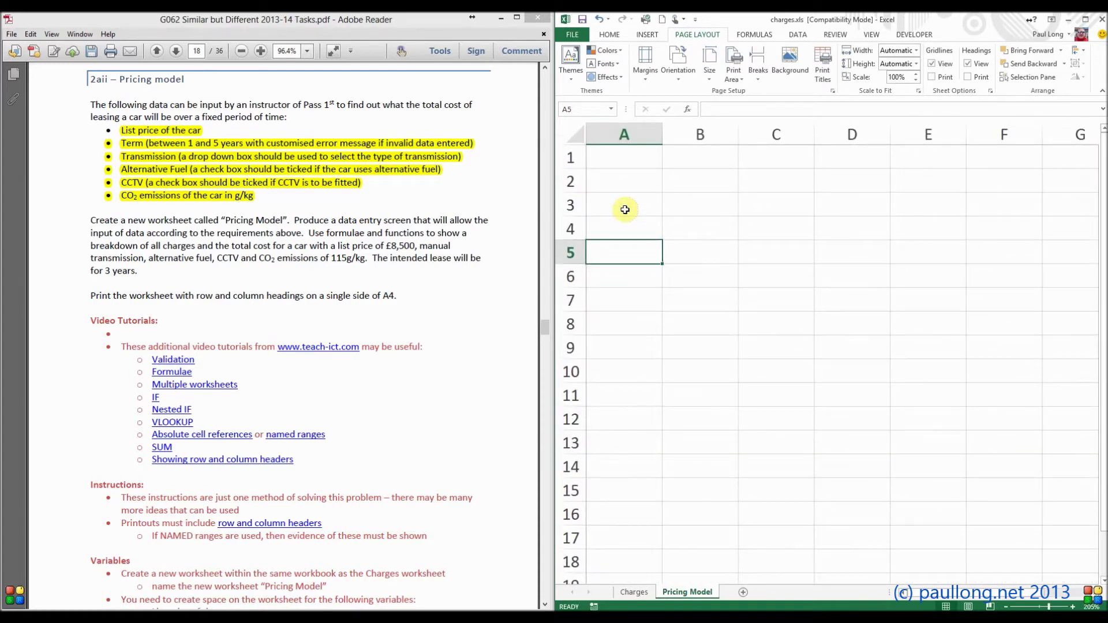
# Step: Type the title PRICING MODEL into cell B1
pyautogui.click(699, 162)
pyautogui.write('PRICING MODEL')
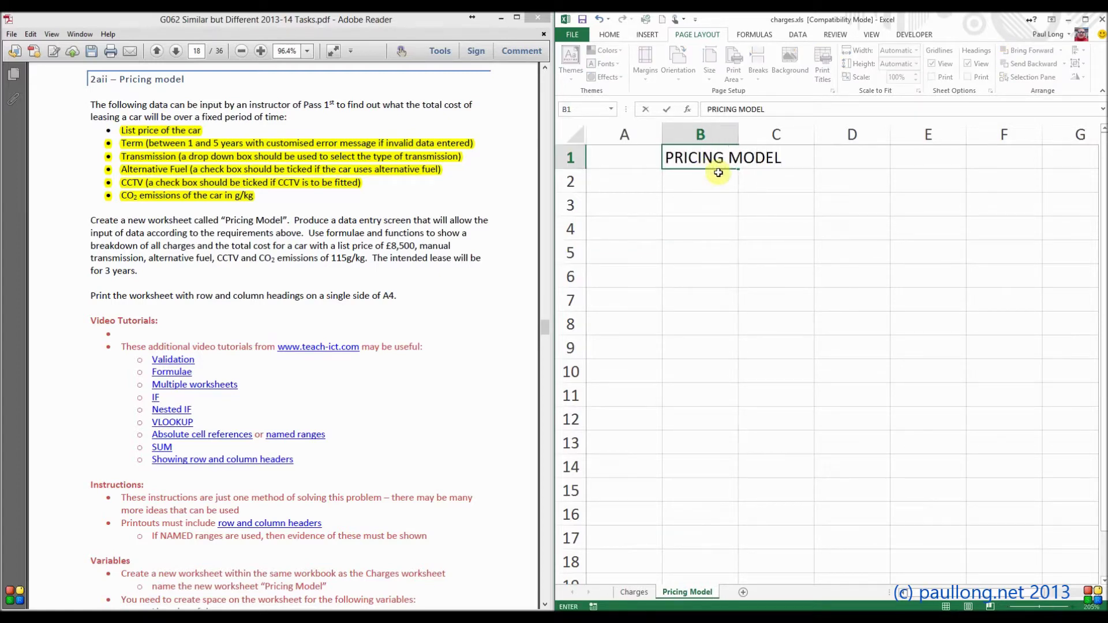
pyautogui.click(715, 203)
pyautogui.click(695, 160)
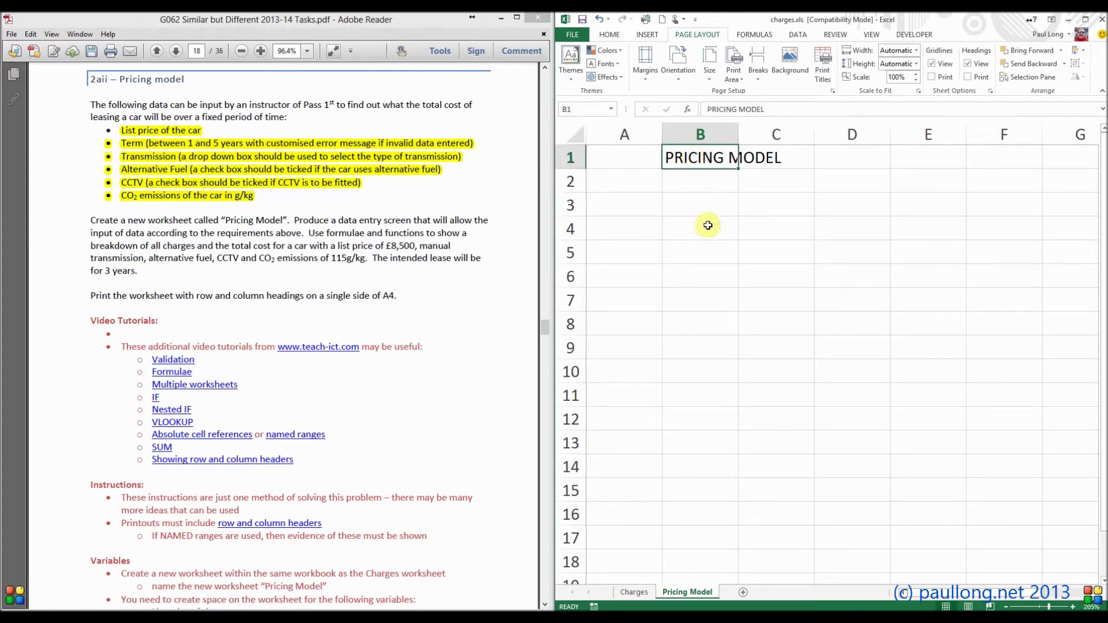
pyautogui.click(690, 204)
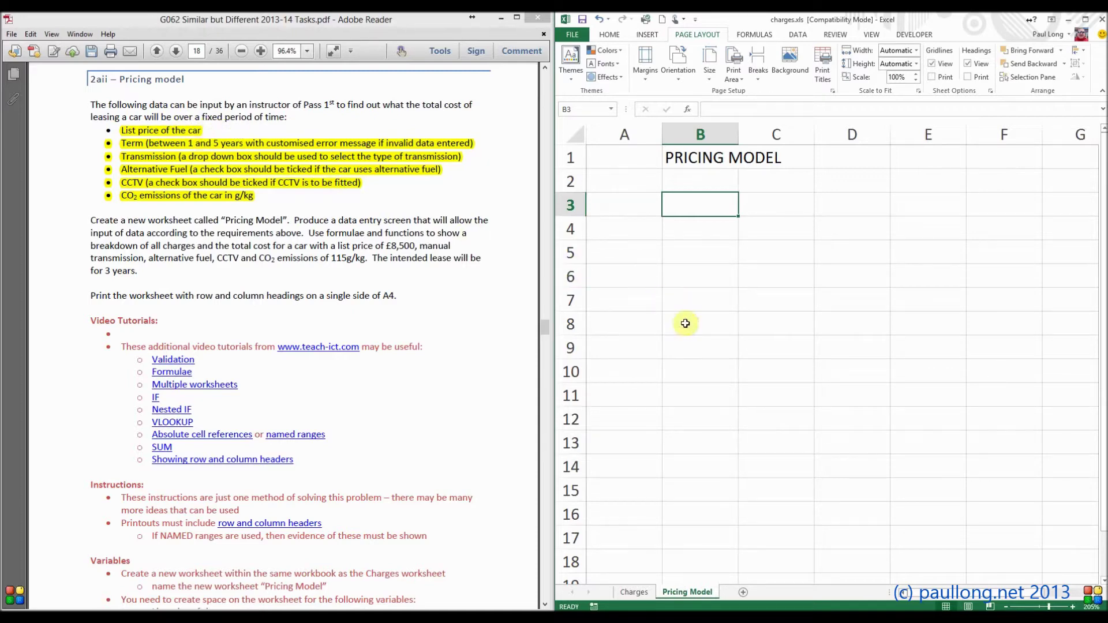
# Step: Enter the label List Price in cell B9
pyautogui.click(697, 352)
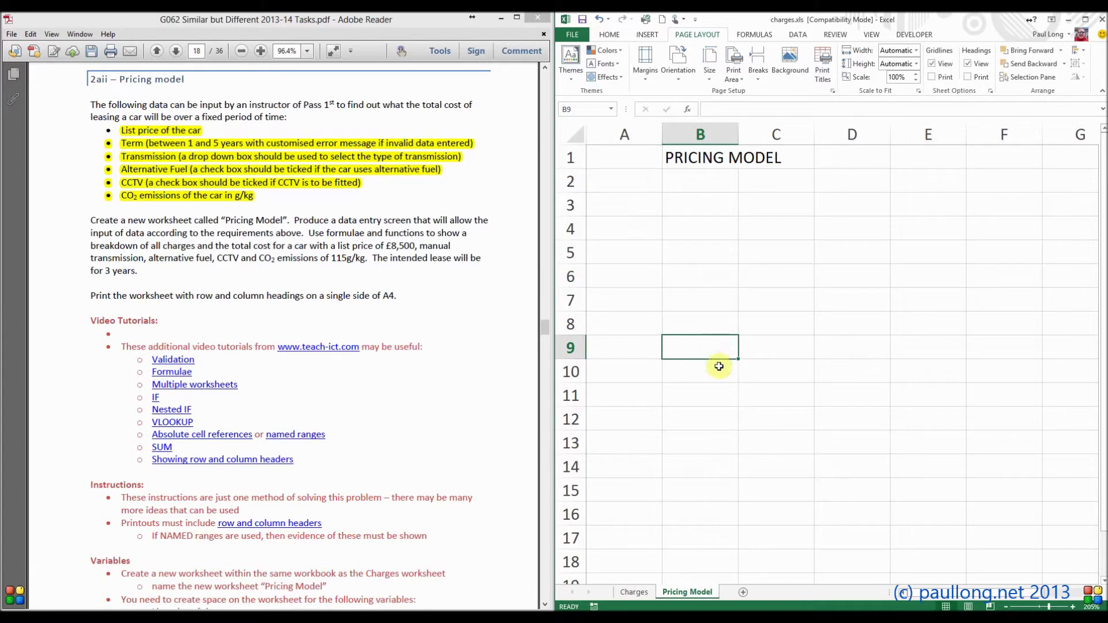
pyautogui.write('List P')
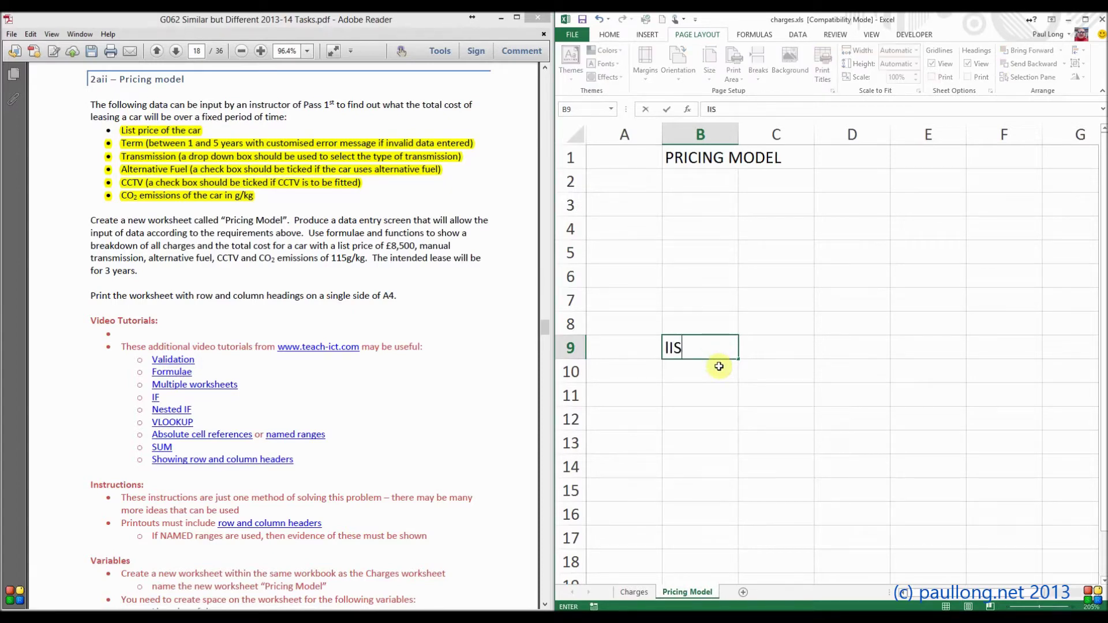
pyautogui.write('rice')
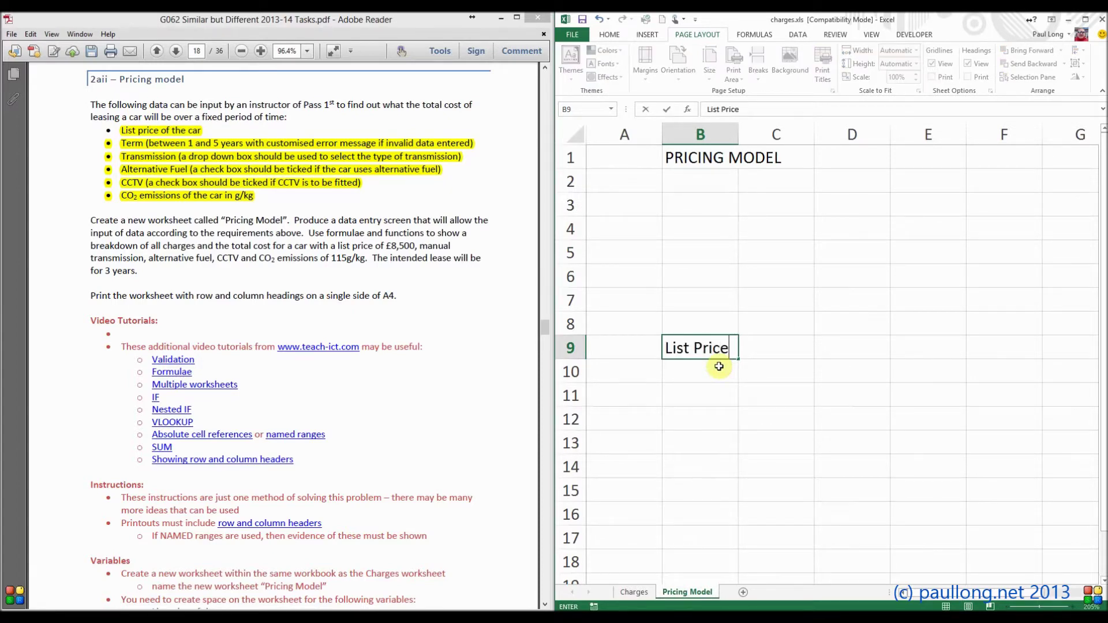
pyautogui.press('Return')
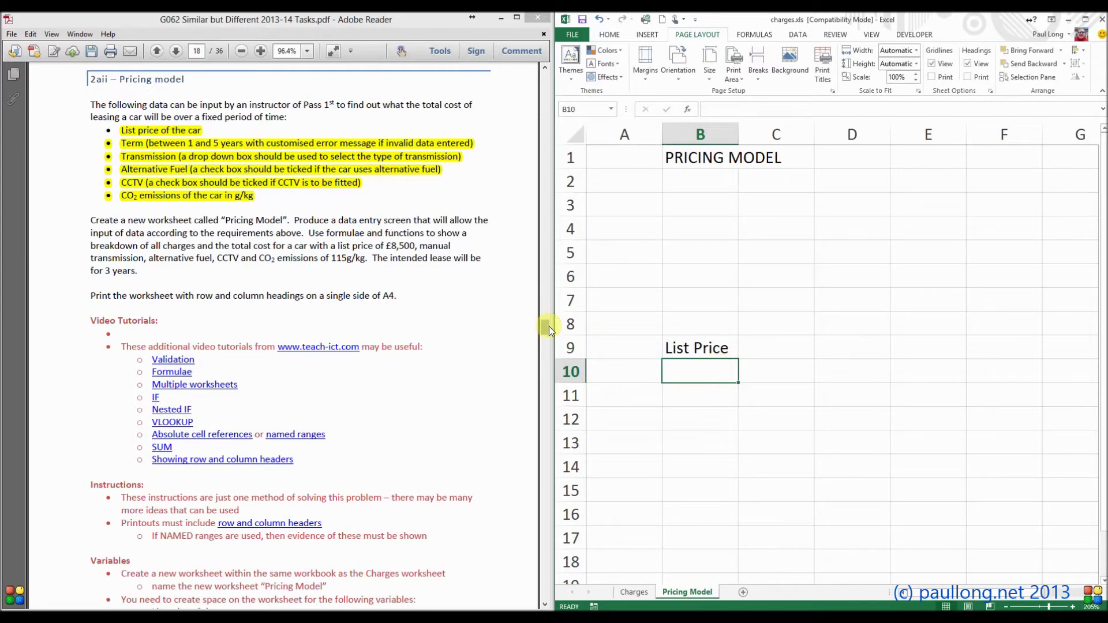
pyautogui.moveTo(546, 326); pyautogui.dragTo(535, 295)
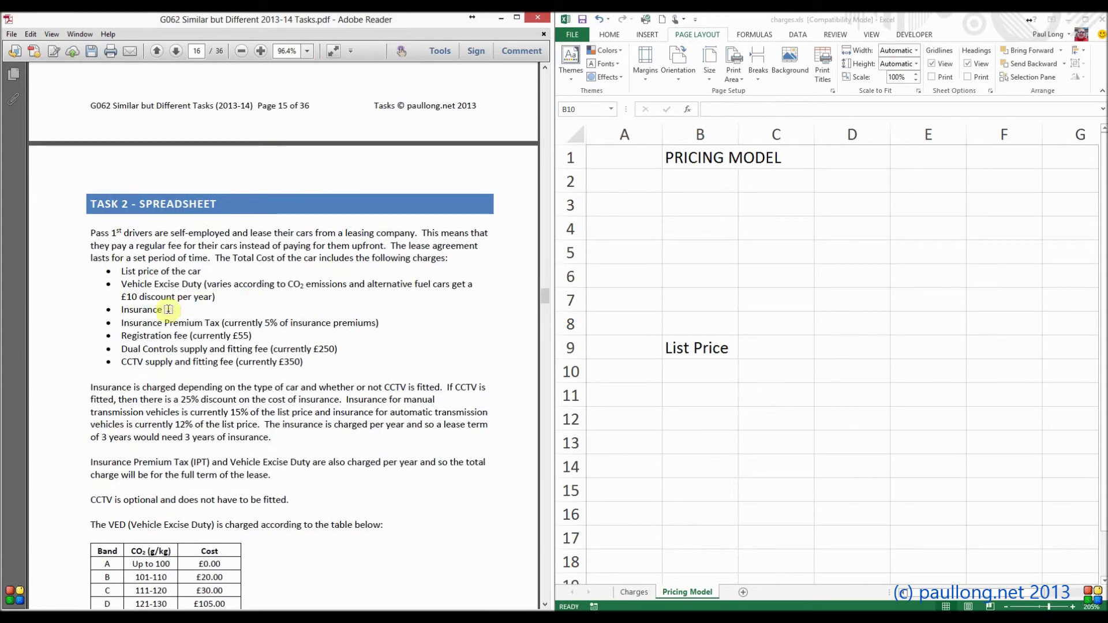
# Step: Enter Registration Fee, Dual Controls, CCTV, VED, Insurance, Insurance Tax and Total Cost in B10:B16
pyautogui.click(688, 374)
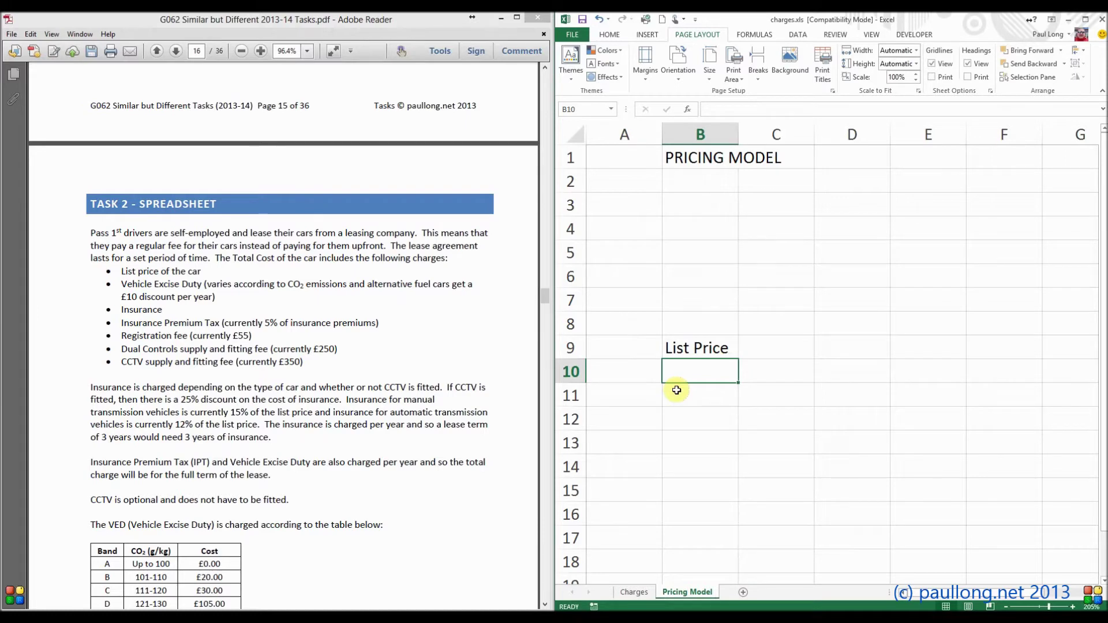
pyautogui.write('Registration Fee')
pyautogui.press('Return')
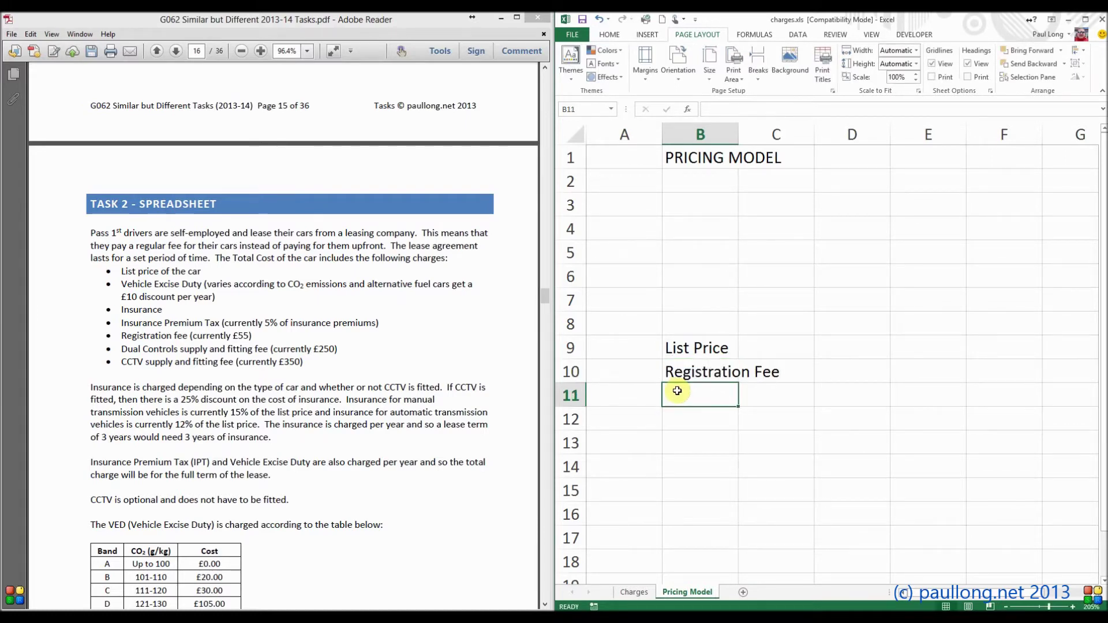
pyautogui.write('Dual Controls')
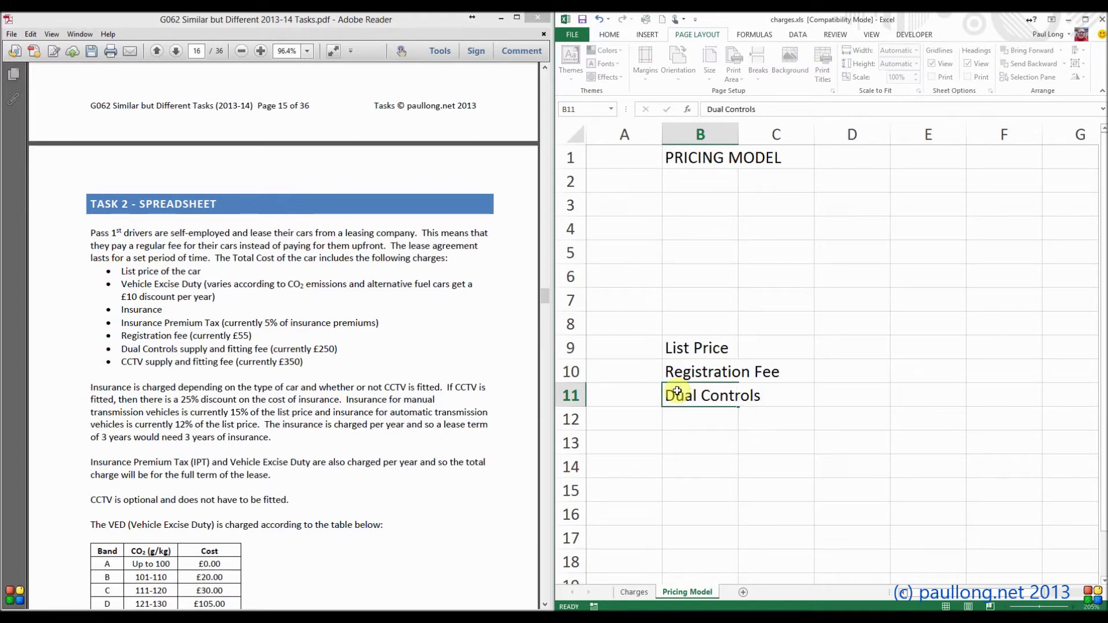
pyautogui.press('Return')
pyautogui.write('CCTV')
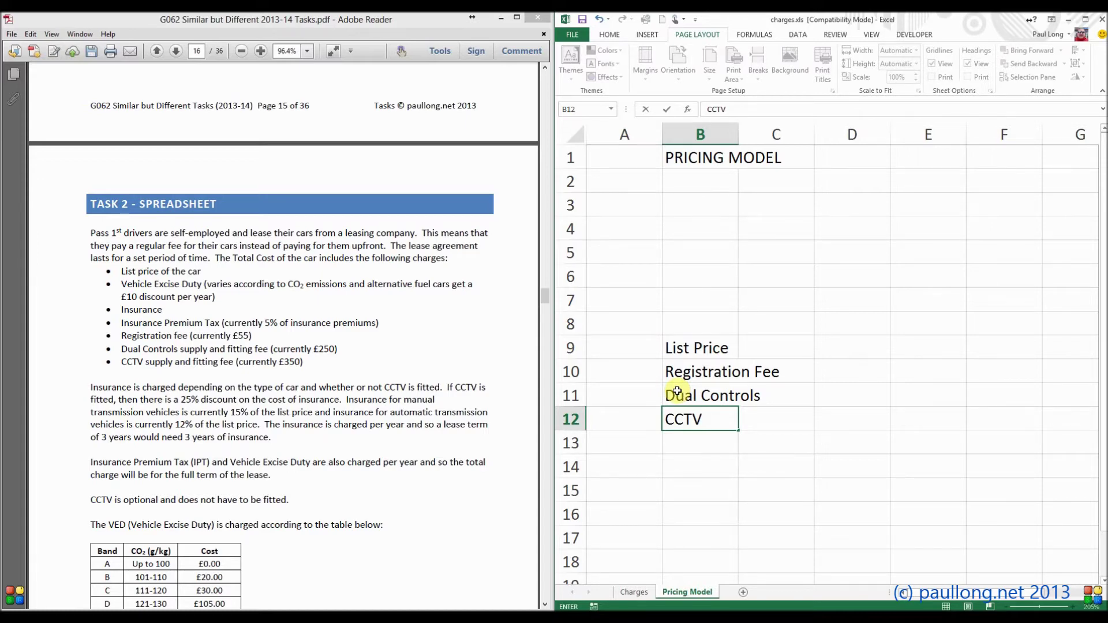
pyautogui.press('Return')
pyautogui.write('VED')
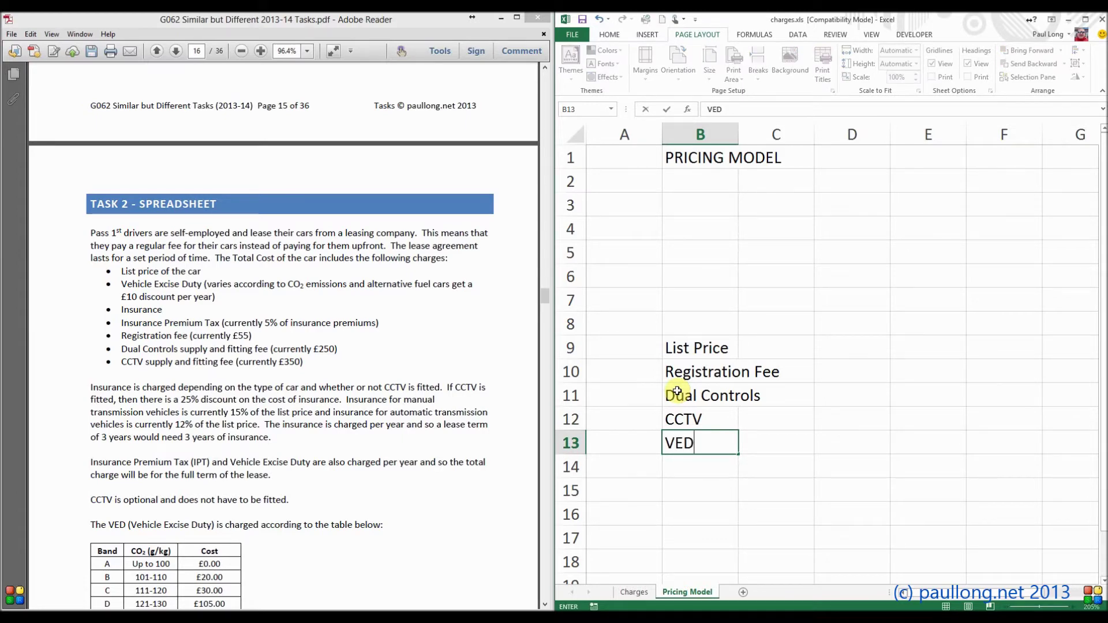
pyautogui.press('Return')
pyautogui.write('Insurance')
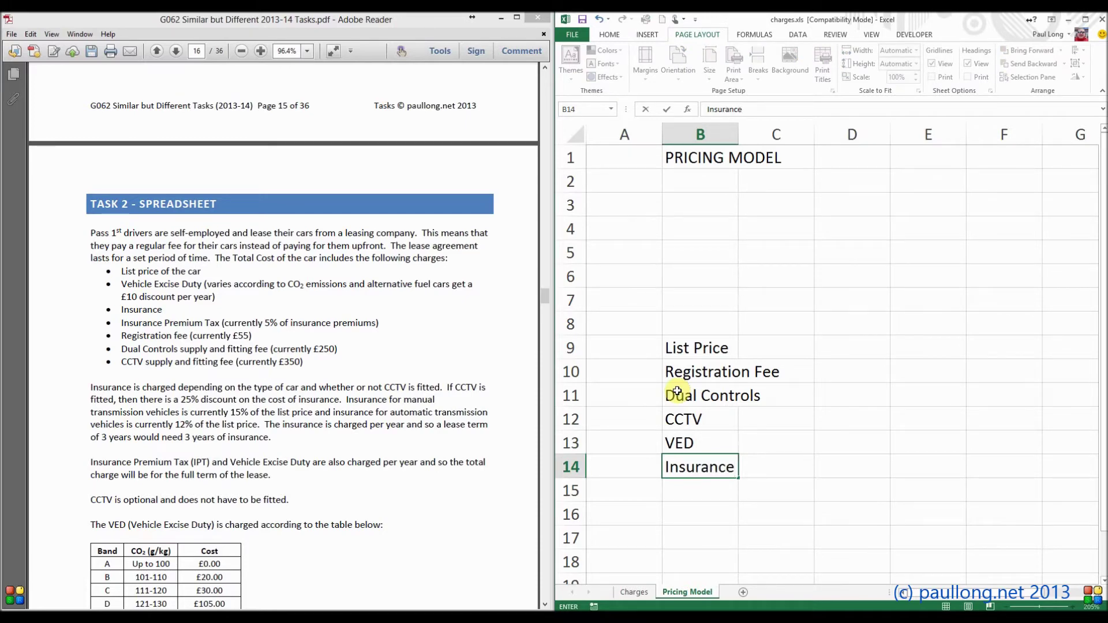
pyautogui.press('Return')
pyautogui.write('Insuran')
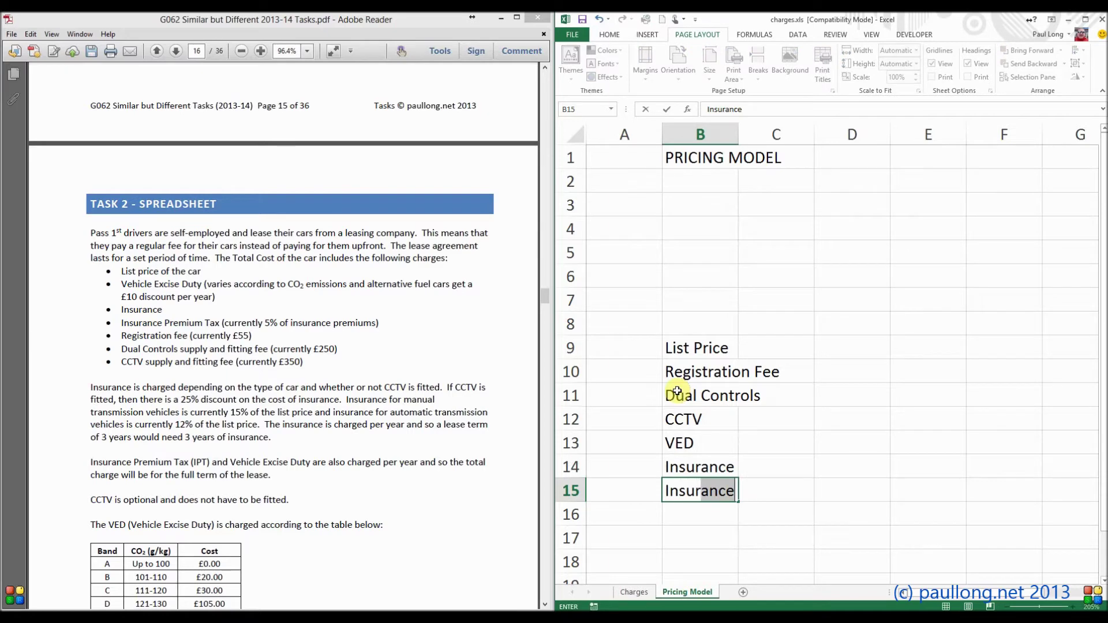
pyautogui.write('ce Tax')
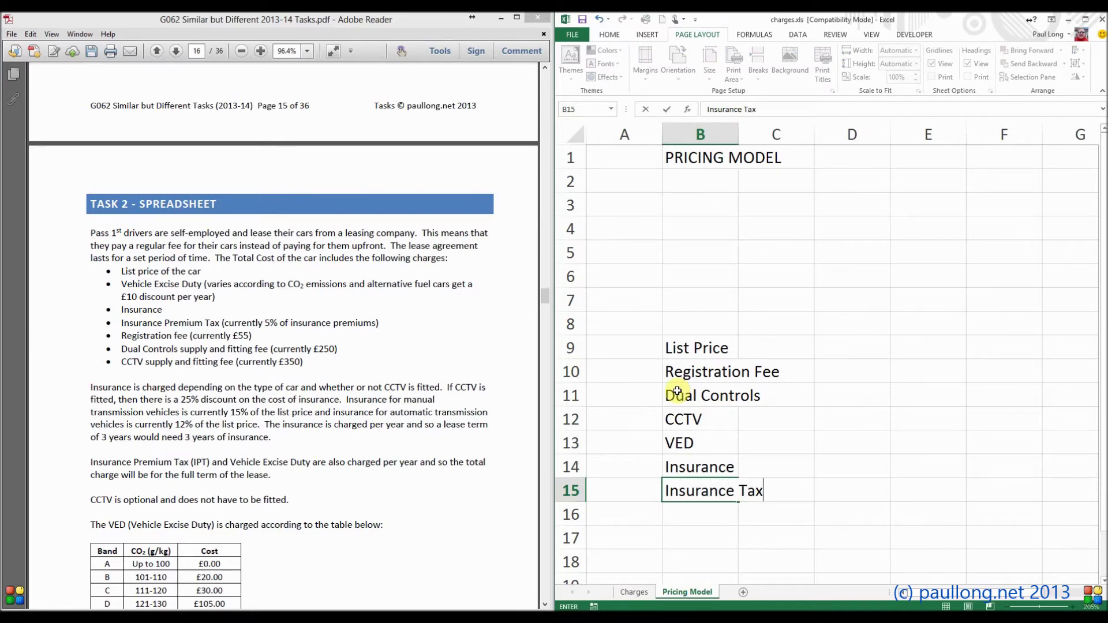
pyautogui.press('Return')
pyautogui.write('Tot')
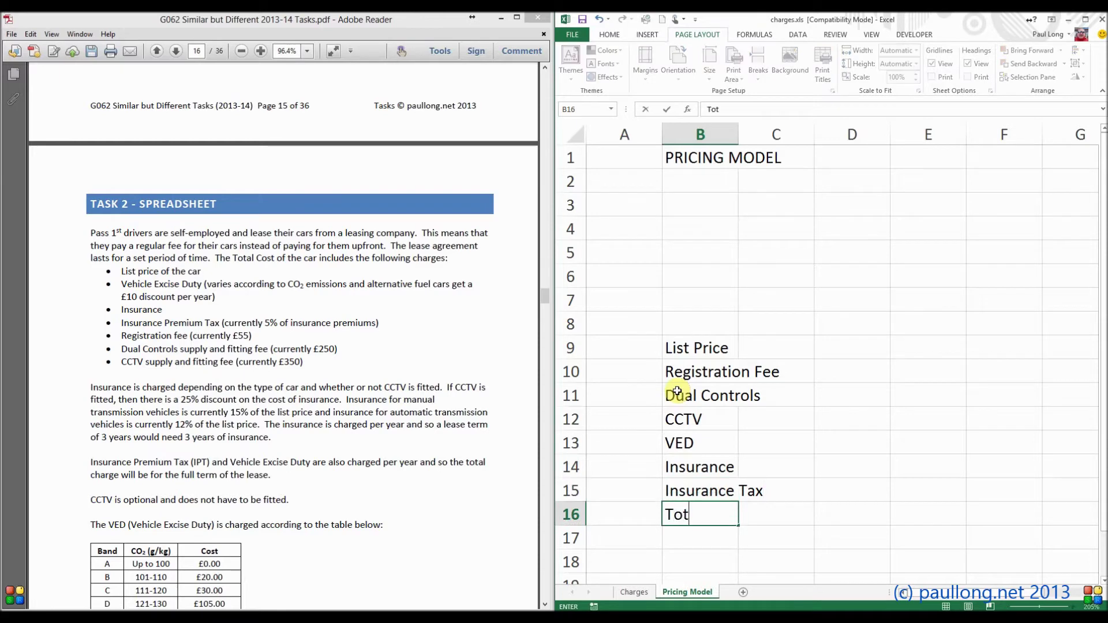
pyautogui.write('al Cost')
pyautogui.hotkey('ctrl', 'Return')
pyautogui.press('Return')
# Step: Widen column B to fit the labels and give cell C9 a yellow fill
pyautogui.moveTo(738, 138); pyautogui.dragTo(788, 140)
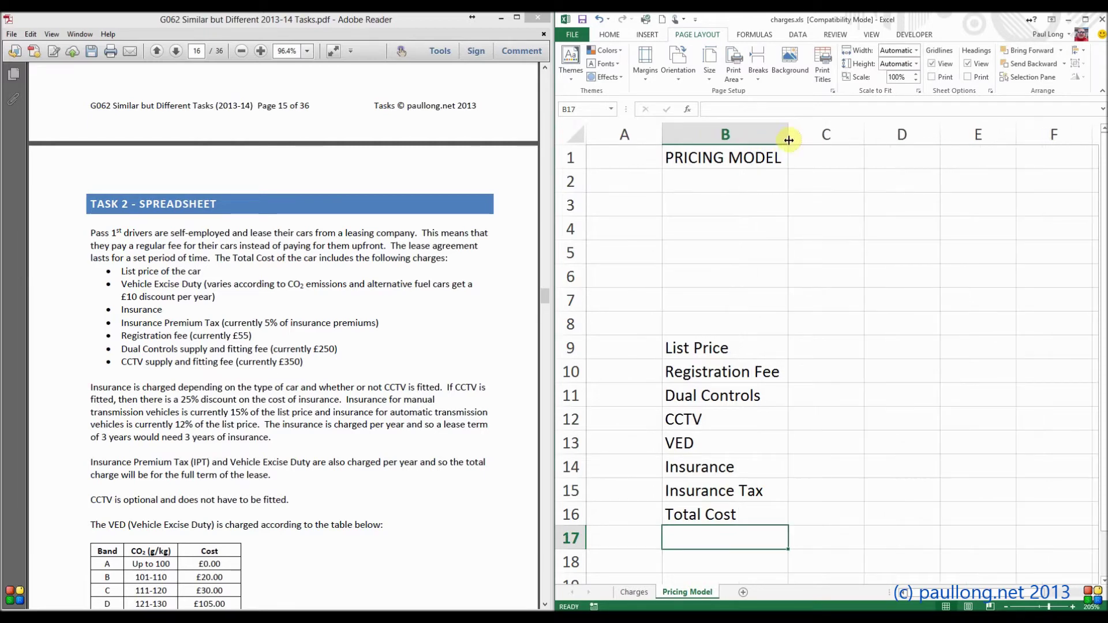
pyautogui.click(818, 347)
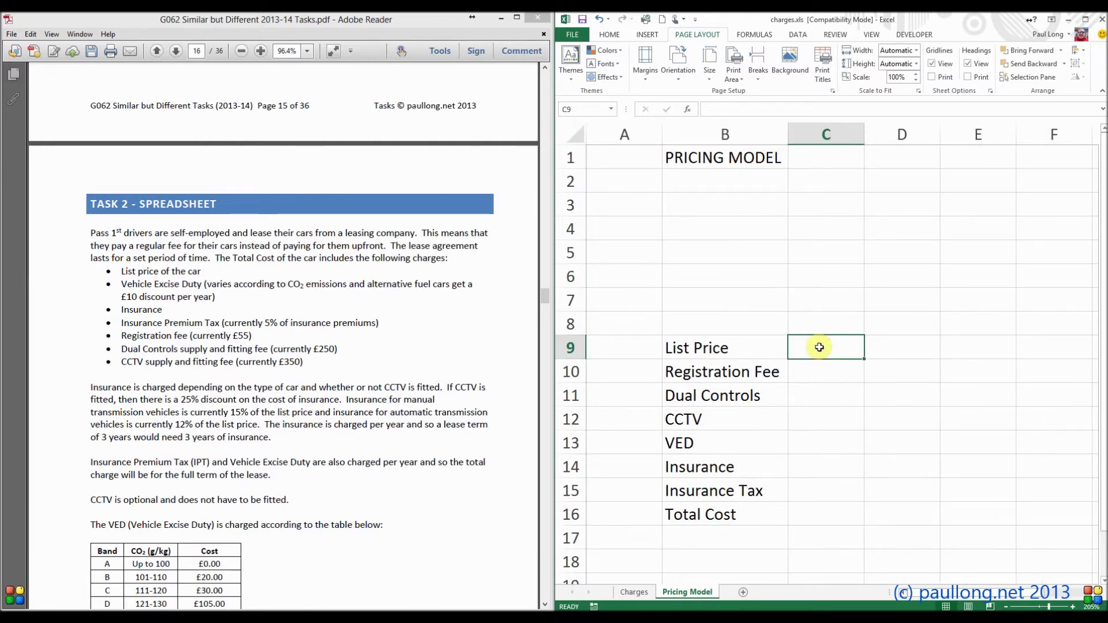
pyautogui.click(608, 36)
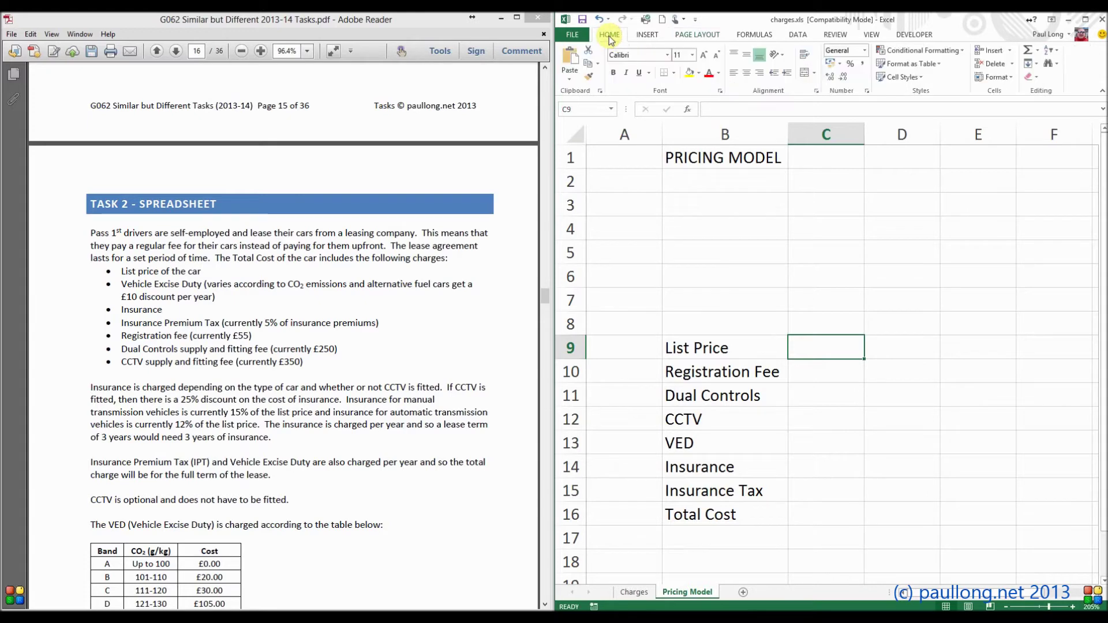
pyautogui.click(688, 74)
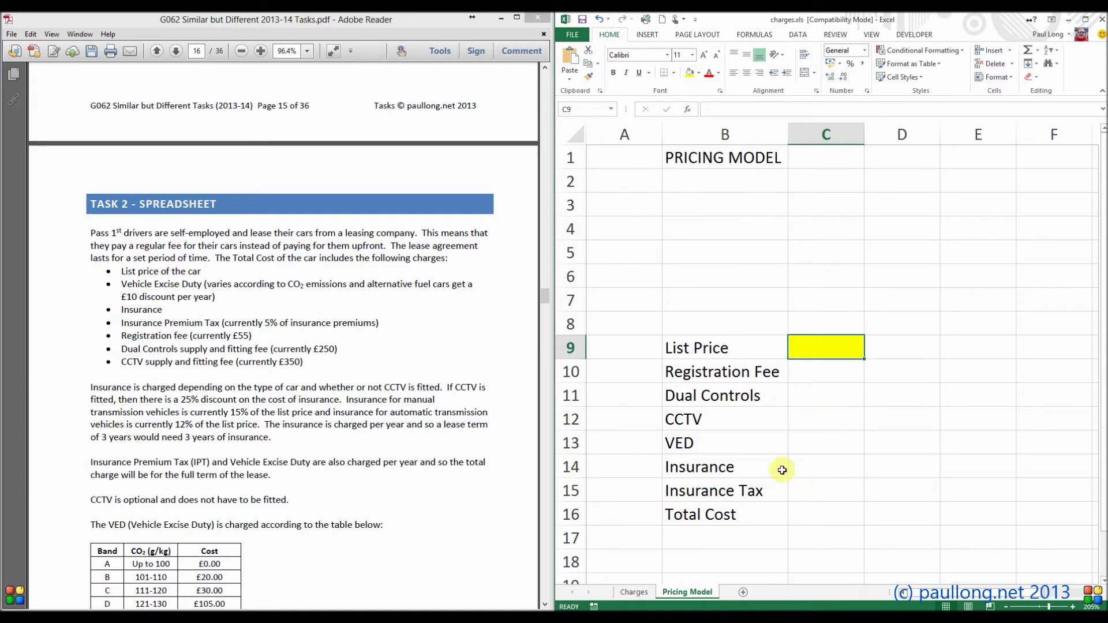
# Step: Enter the label Term in B3 with the unit 'years' in D3
pyautogui.moveTo(547, 293); pyautogui.dragTo(546, 324)
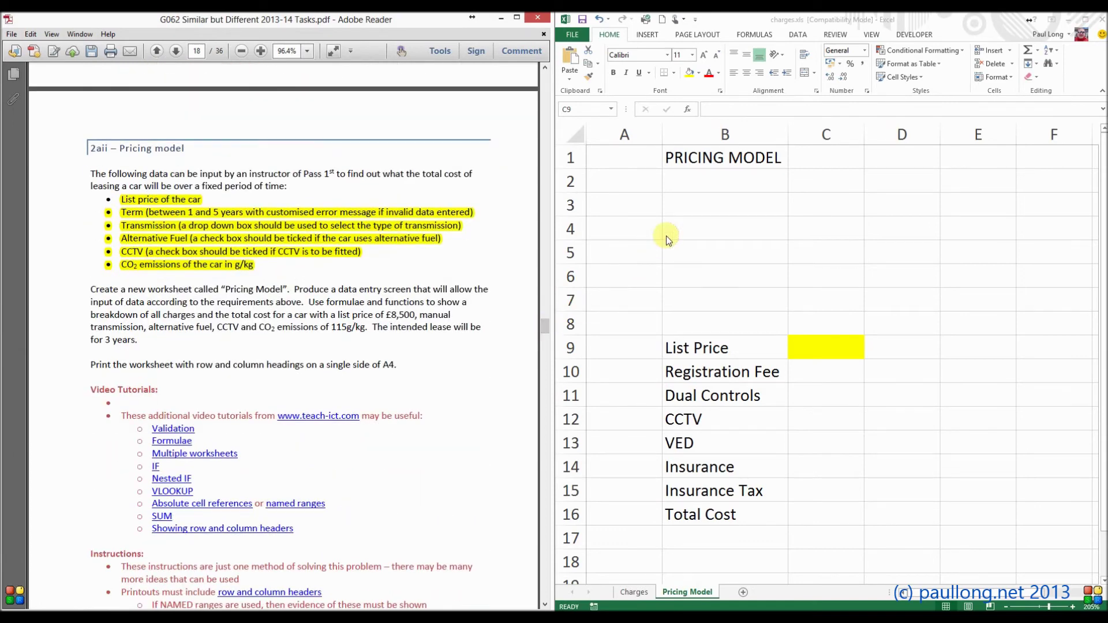
pyautogui.click(697, 211)
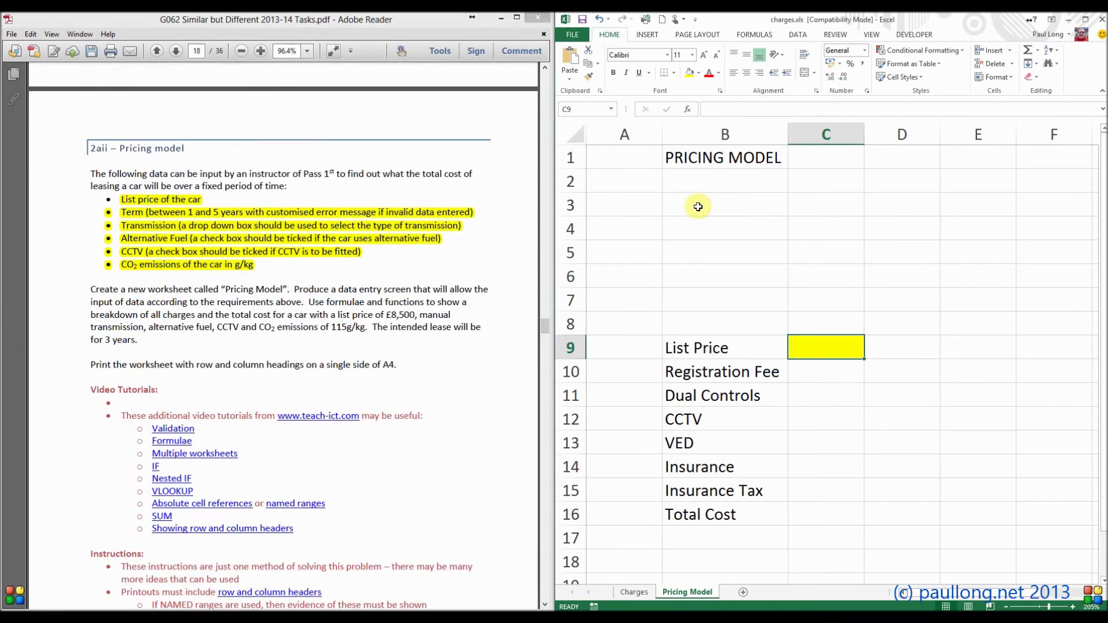
pyautogui.click(701, 207)
pyautogui.write('Term')
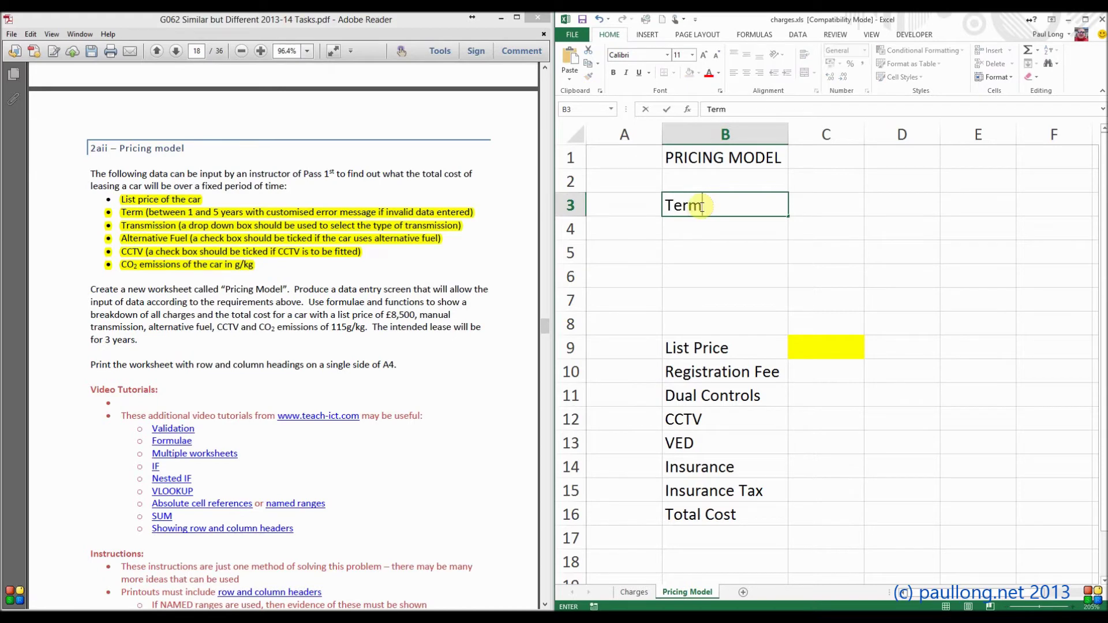
pyautogui.press('Tab')
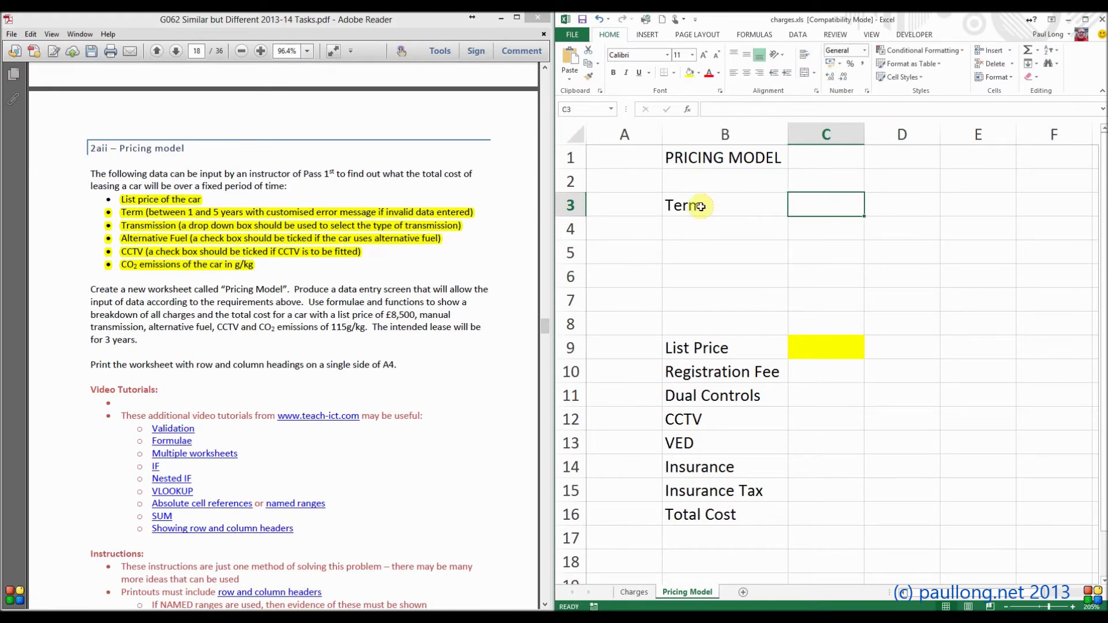
pyautogui.press('Tab')
pyautogui.write('years')
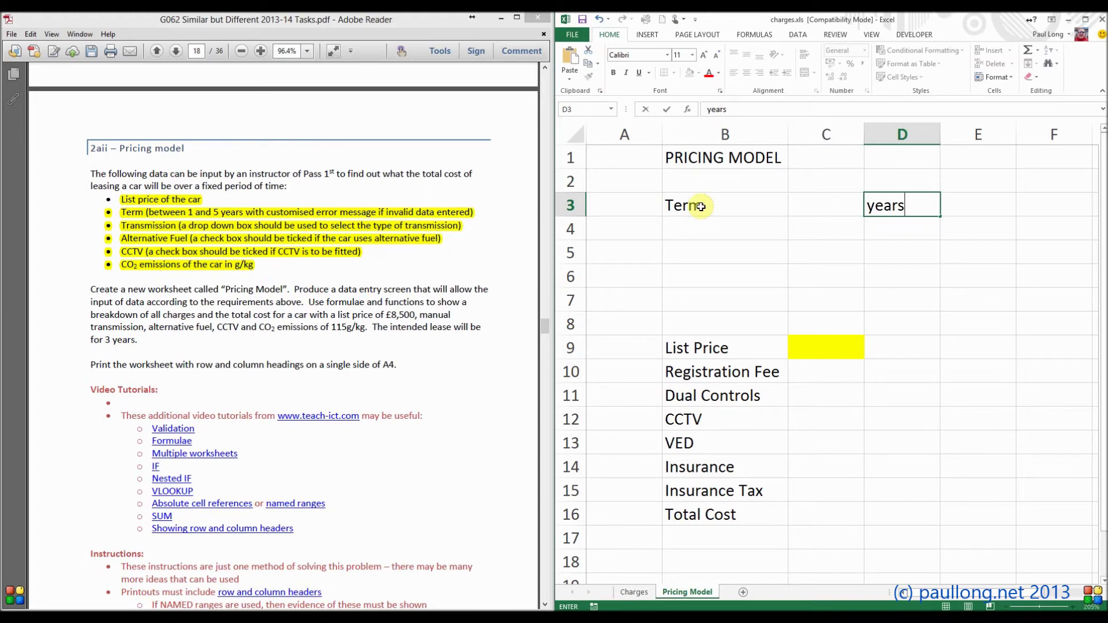
pyautogui.press('Return')
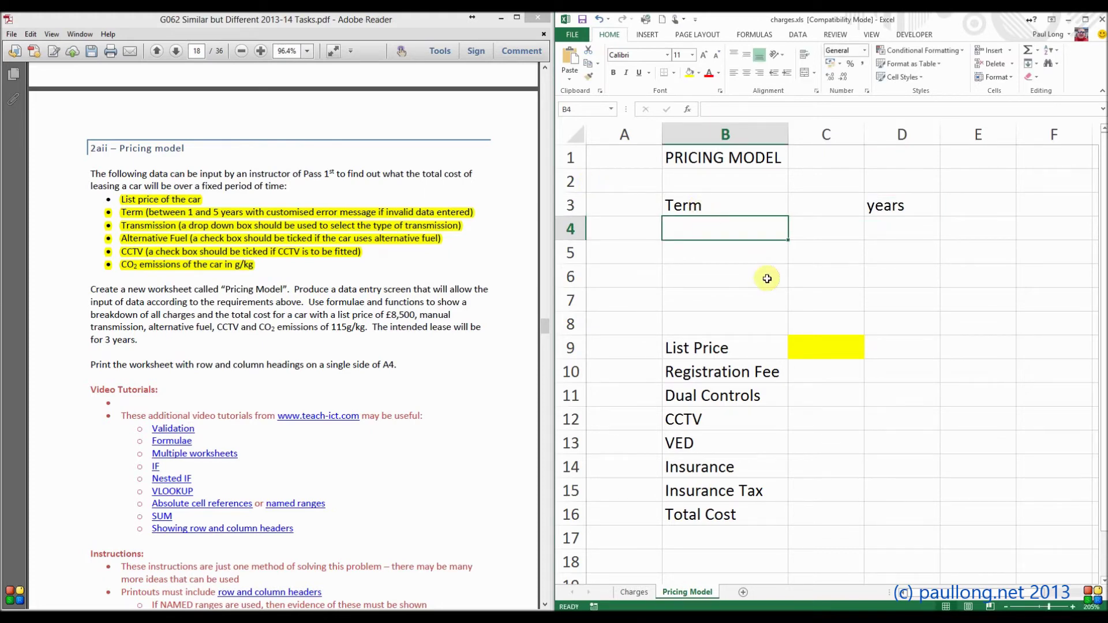
# Step: Add the labels Transmission, Alternative Fuel, CCTV and CO2 in B4:B7
pyautogui.write('Transmission')
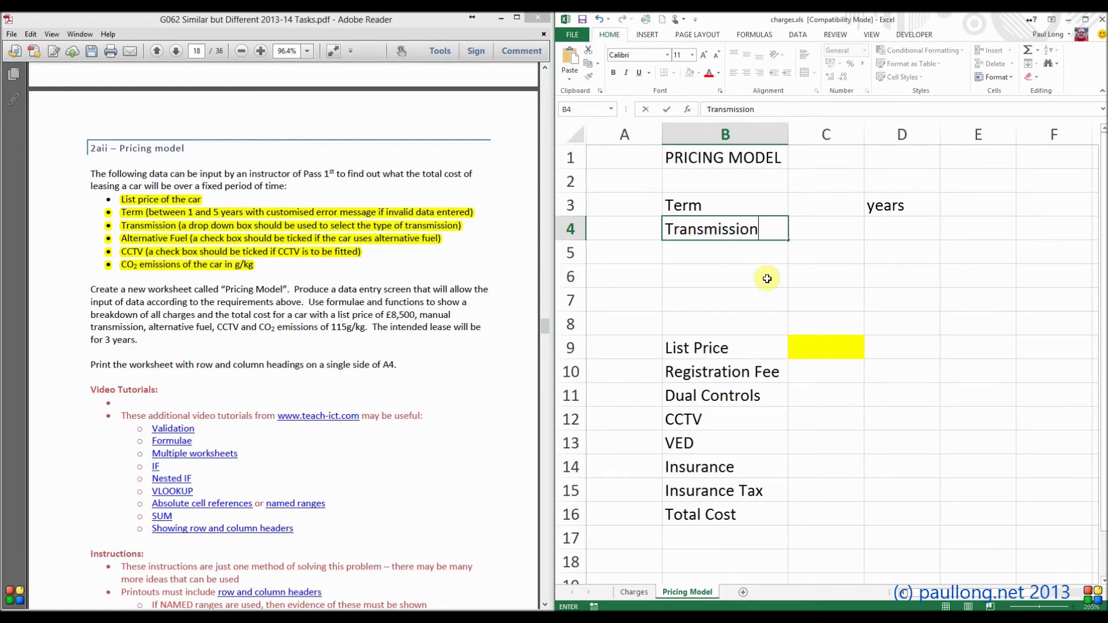
pyautogui.press('Tab')
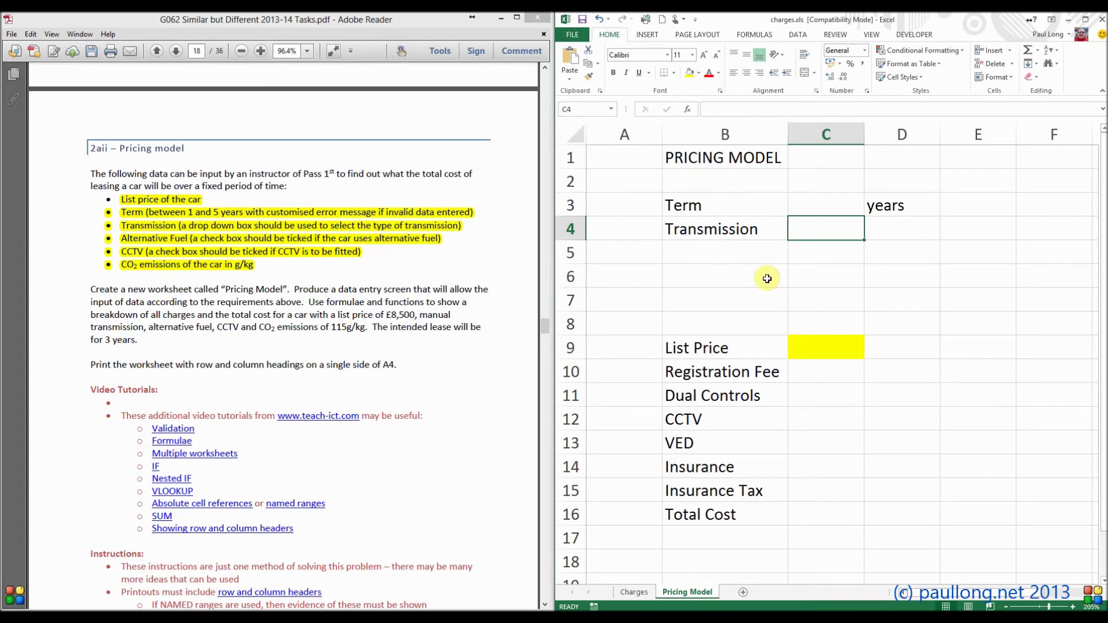
pyautogui.press('Down')
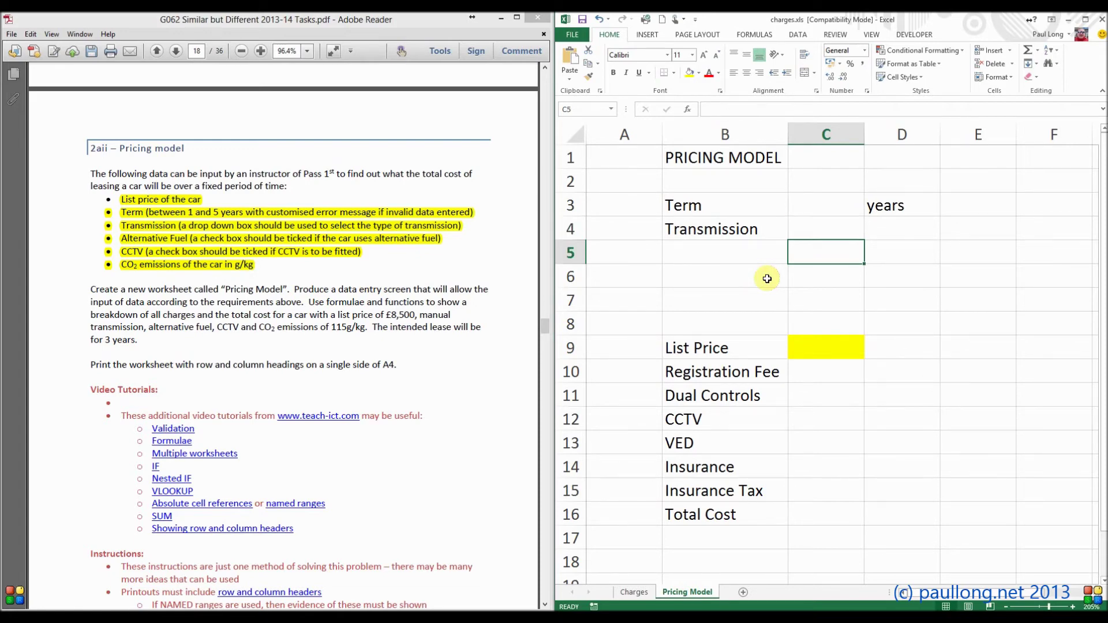
pyautogui.press('Left')
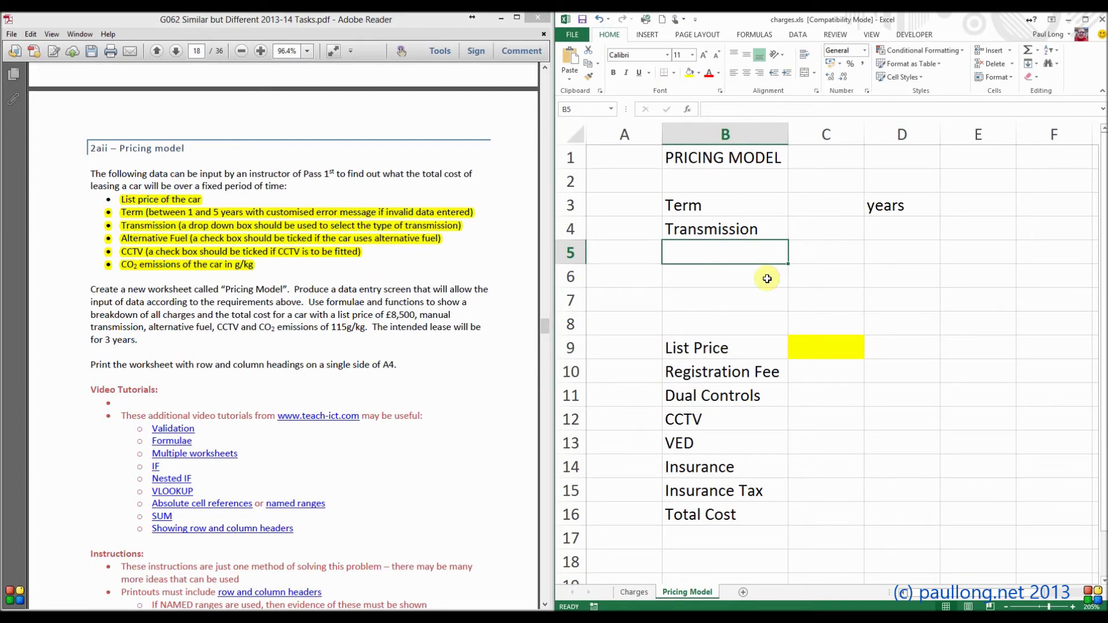
pyautogui.write('A')
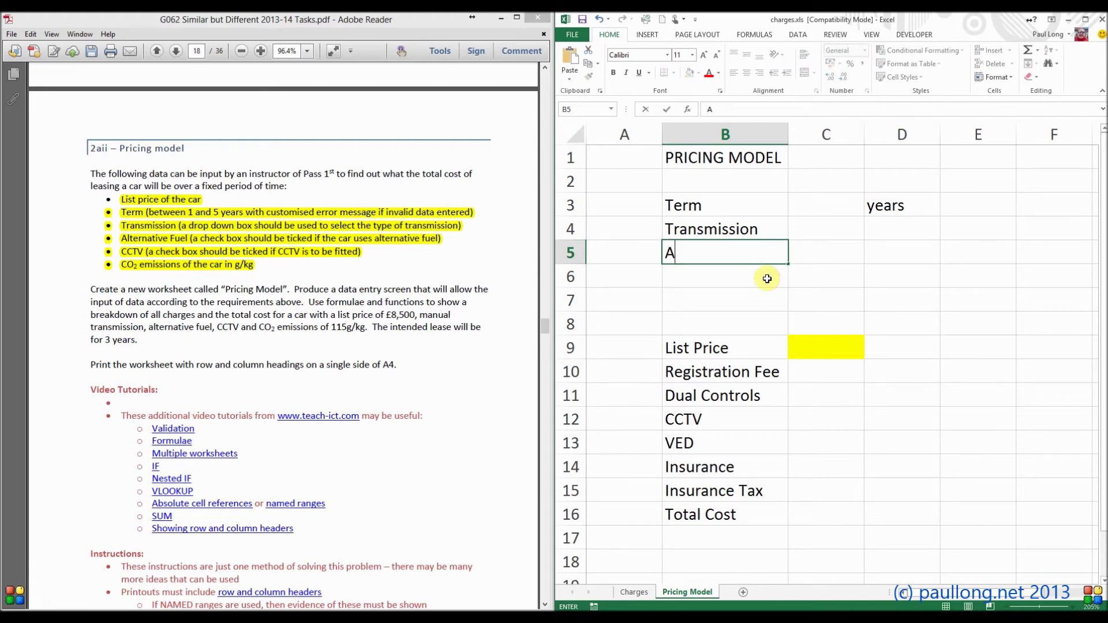
pyautogui.write('lternative Fuel')
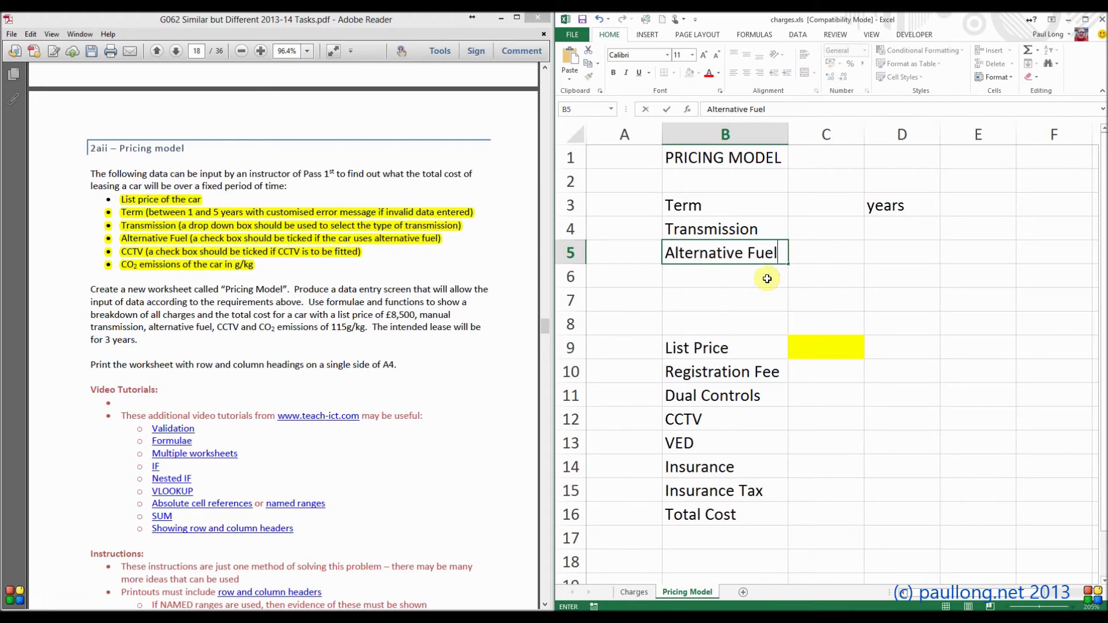
pyautogui.press('Return')
pyautogui.write('CCTV')
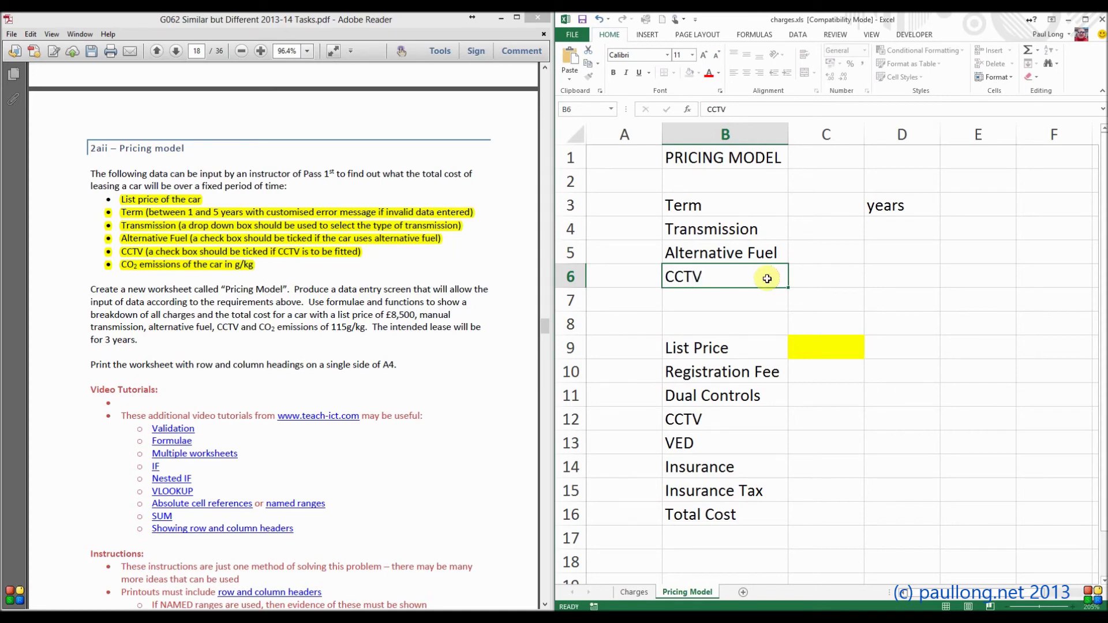
pyautogui.press('Return')
pyautogui.write('CO2')
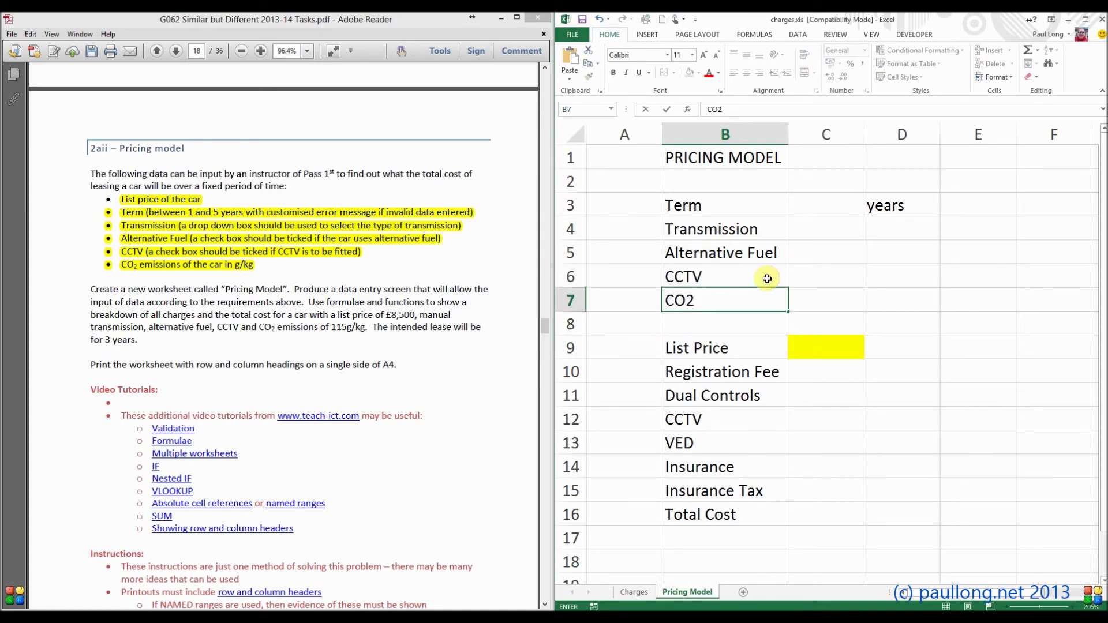
pyautogui.hotkey('ctrl', 'Return')
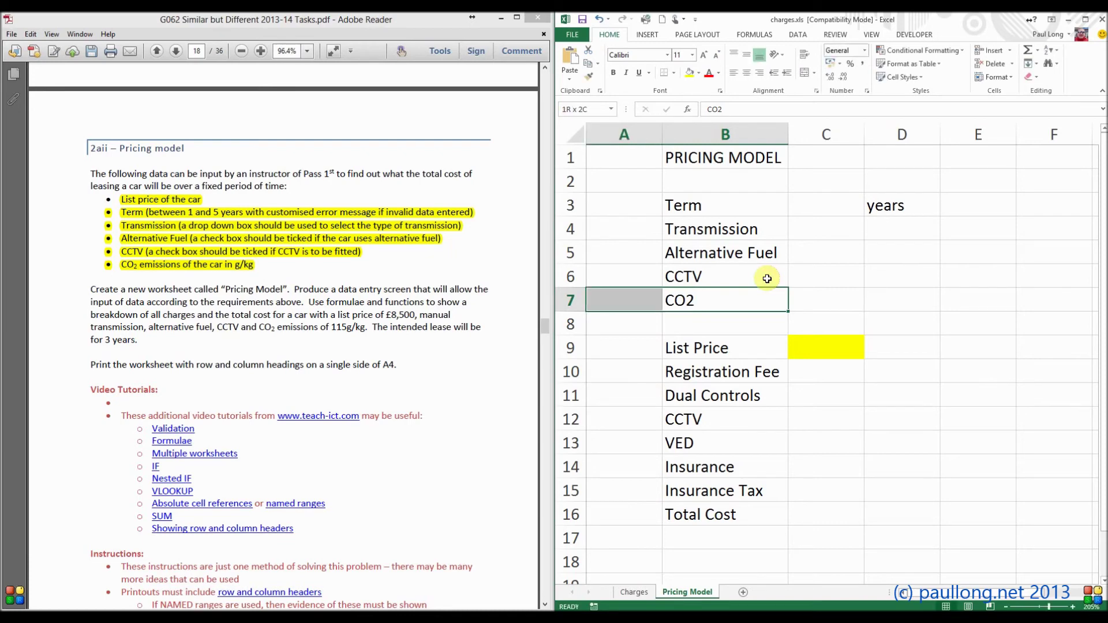
# Step: Format the 2 in B7's CO2 label as subscript through Format Cells
pyautogui.doubleClick(694, 300)
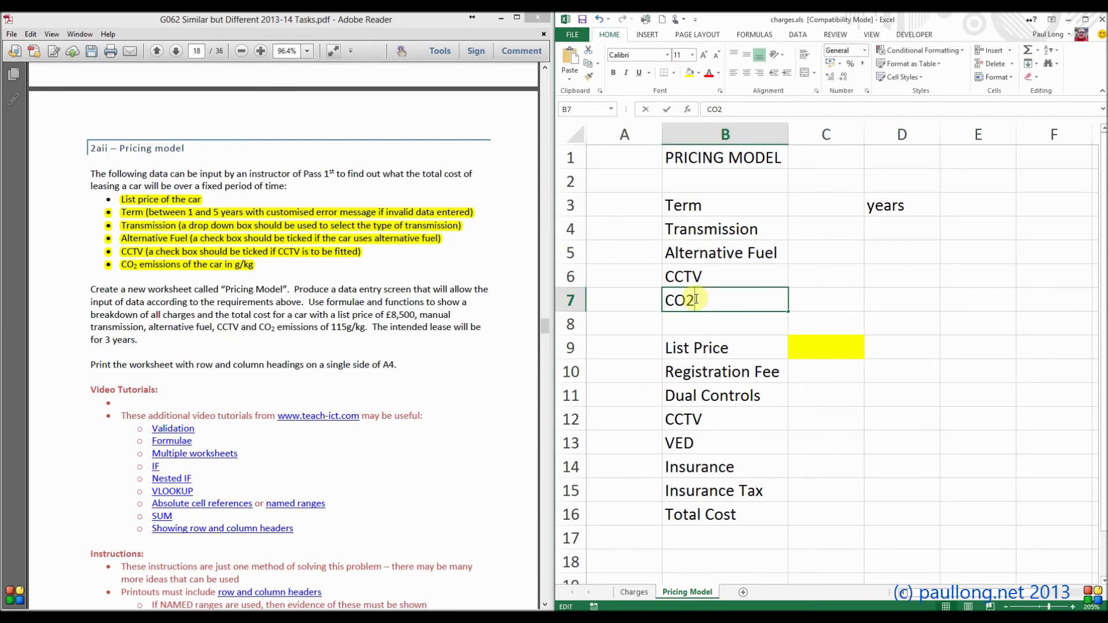
pyautogui.moveTo(694, 299); pyautogui.dragTo(688, 300)
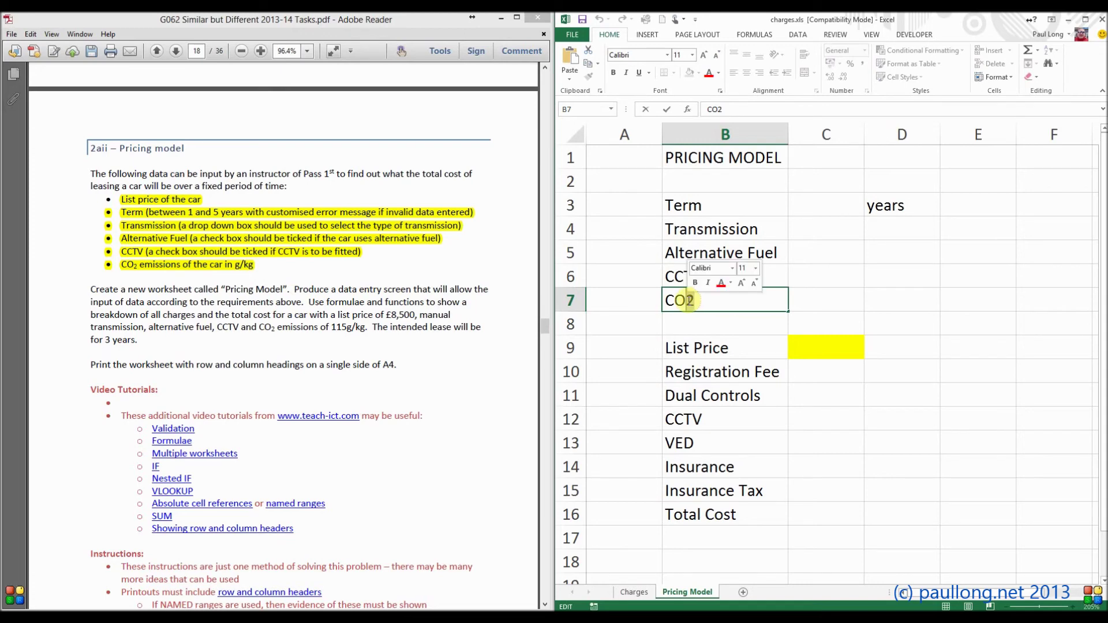
pyautogui.rightClick(692, 304)
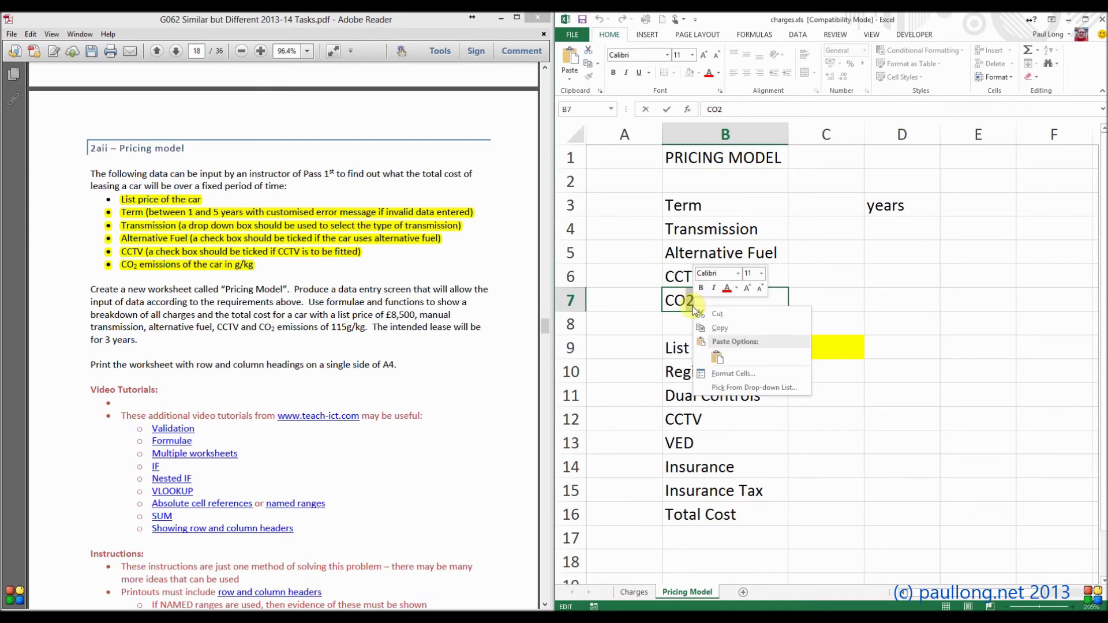
pyautogui.click(734, 374)
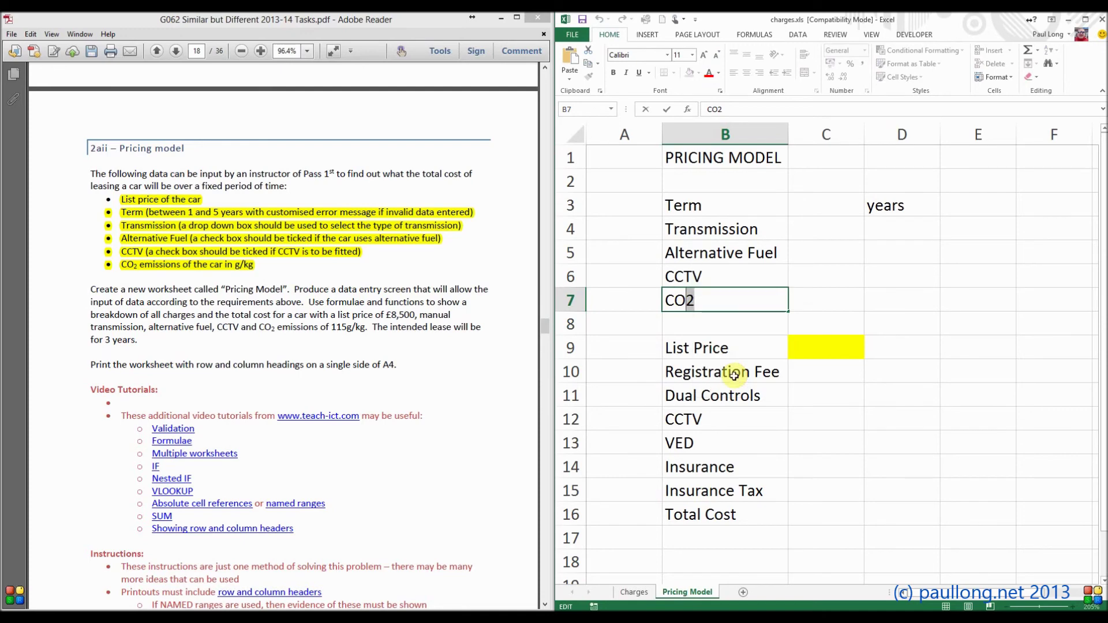
pyautogui.click(614, 407)
pyautogui.click(812, 492)
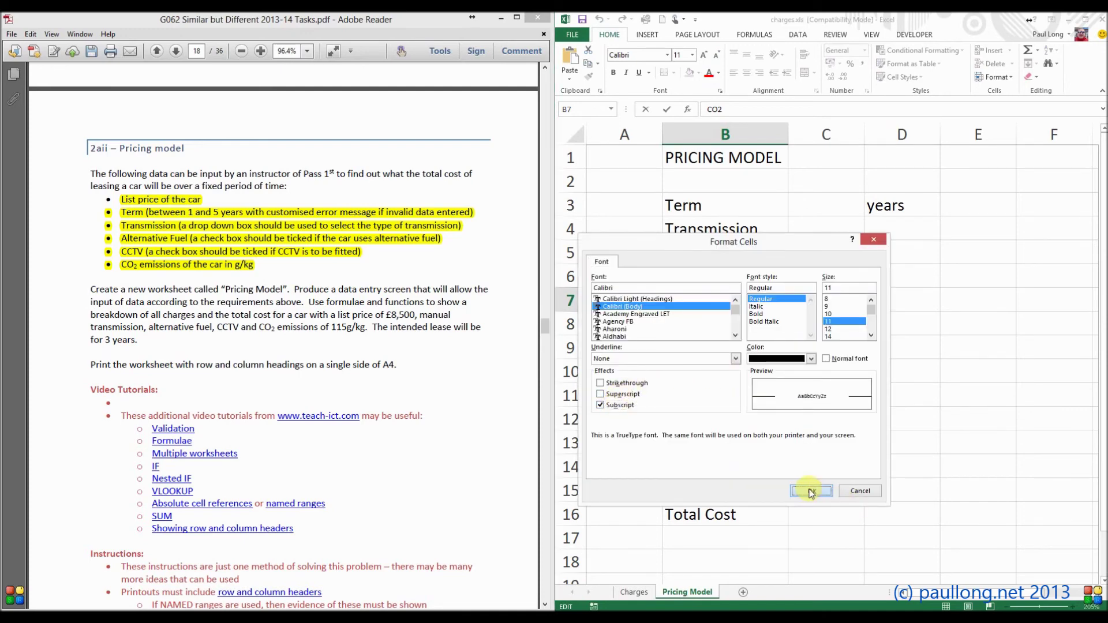
pyautogui.click(967, 305)
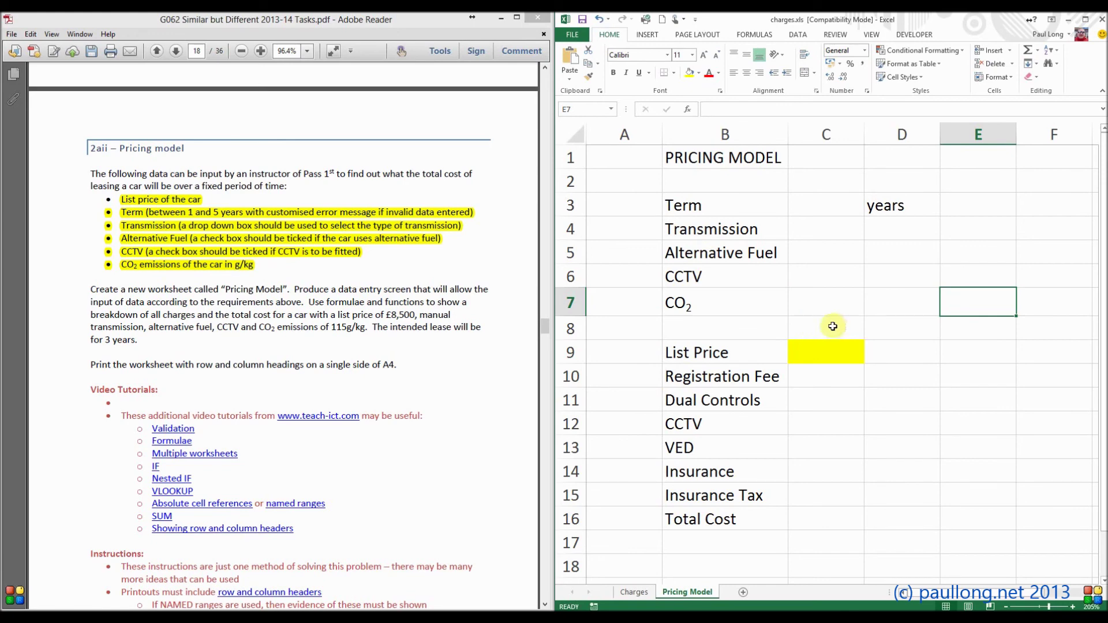
pyautogui.moveTo(701, 352)
pyautogui.mouseDown()
pyautogui.moveTo(767, 378)
pyautogui.moveTo(816, 452)
pyautogui.moveTo(817, 519)
pyautogui.moveTo(688, 378)
pyautogui.moveTo(698, 352)
pyautogui.mouseUp()
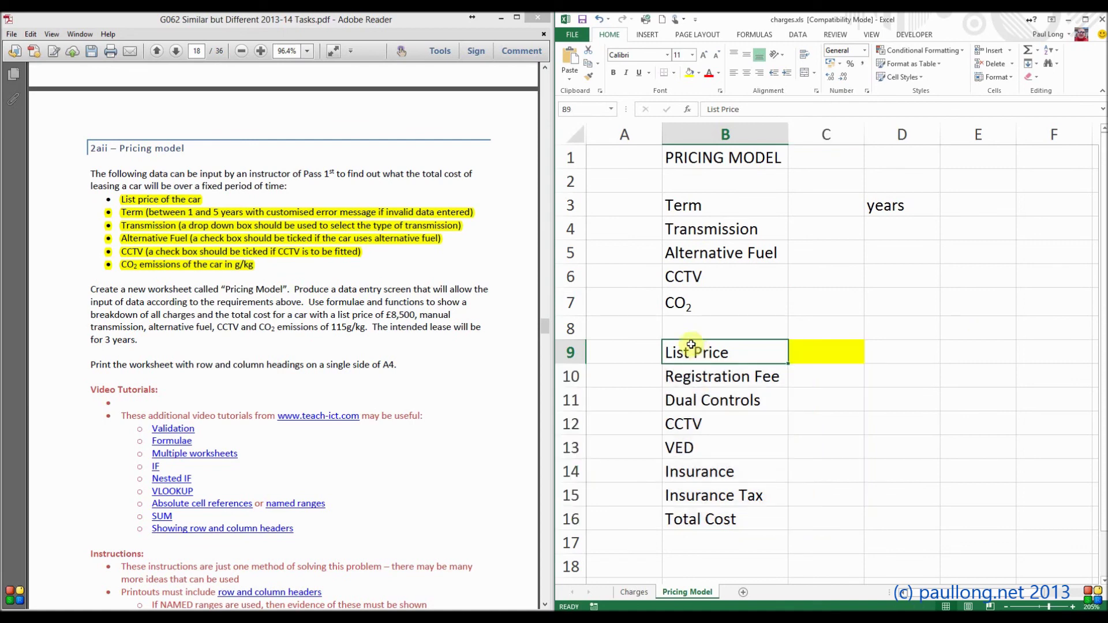
pyautogui.click(818, 209)
pyautogui.moveTo(818, 209); pyautogui.dragTo(811, 308)
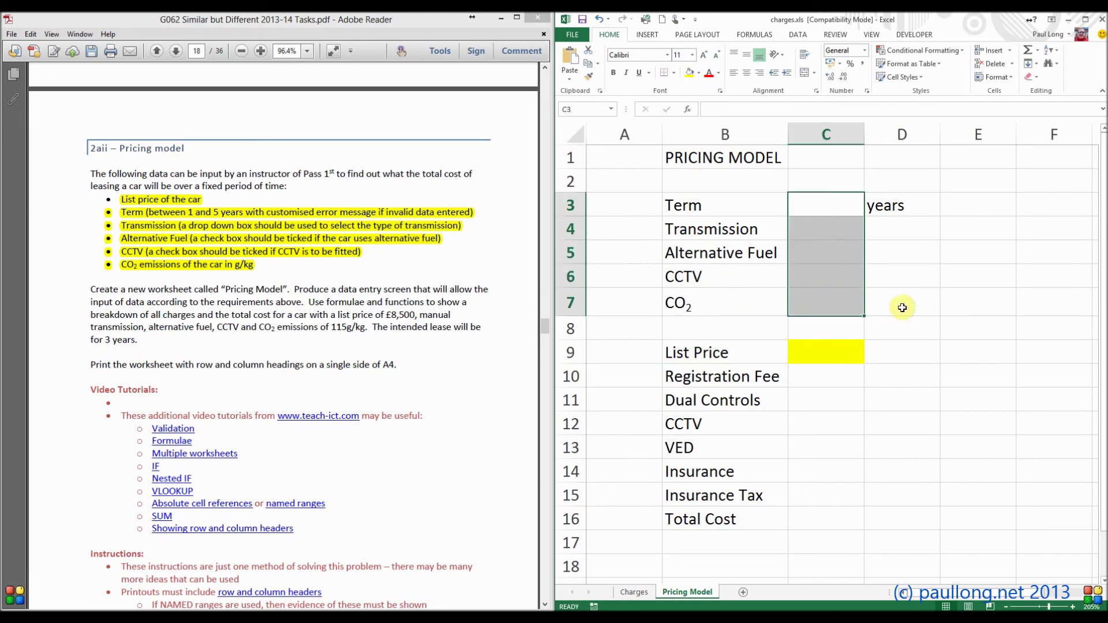
pyautogui.click(840, 303)
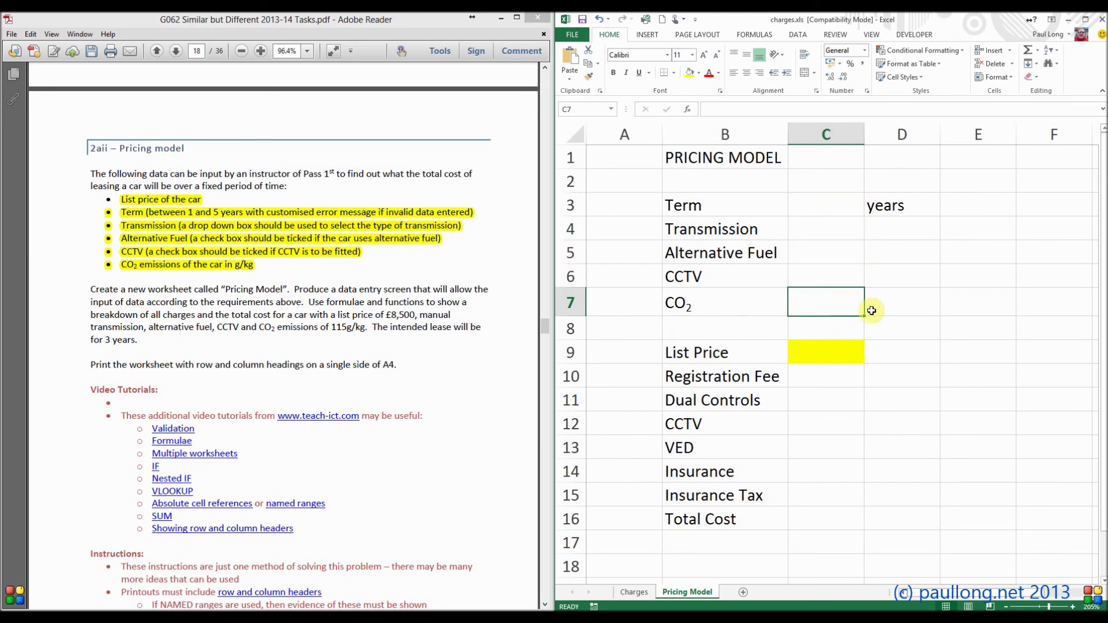